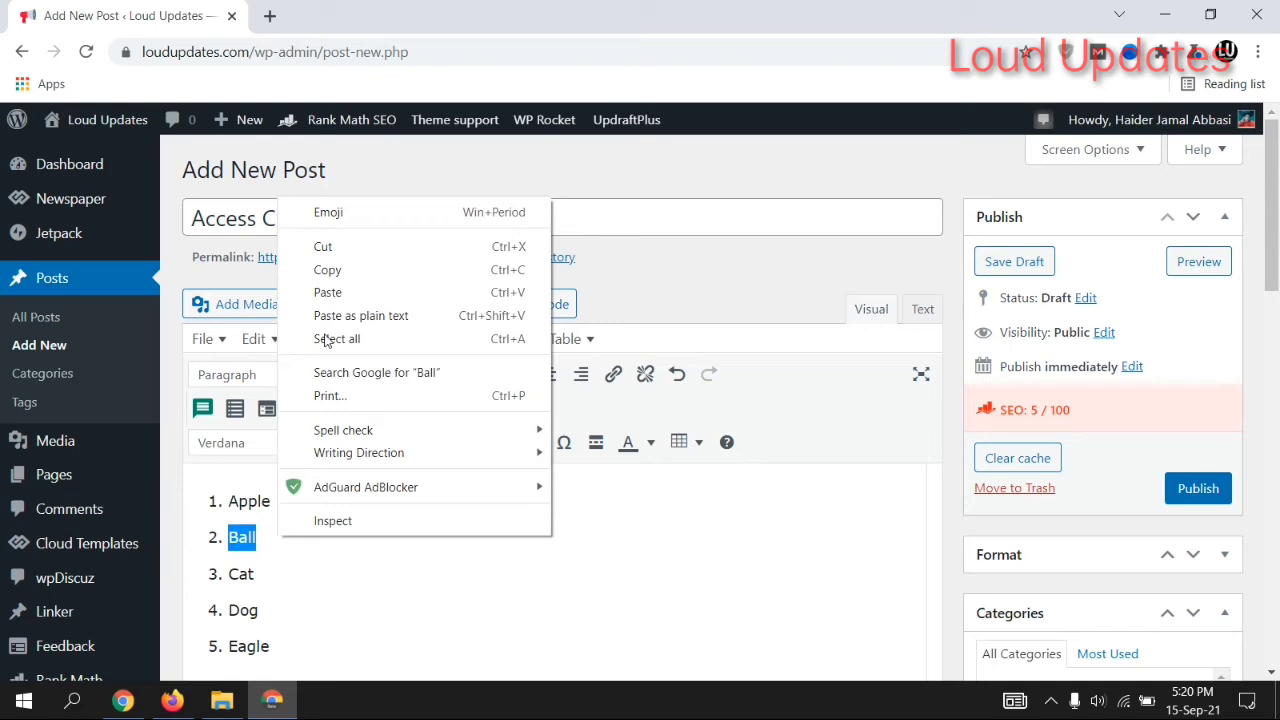
Paste the copied word Ball as the first item of a new numbered list below the existing one
scroll(300, 450, "down", 1)
double_click(245, 473)
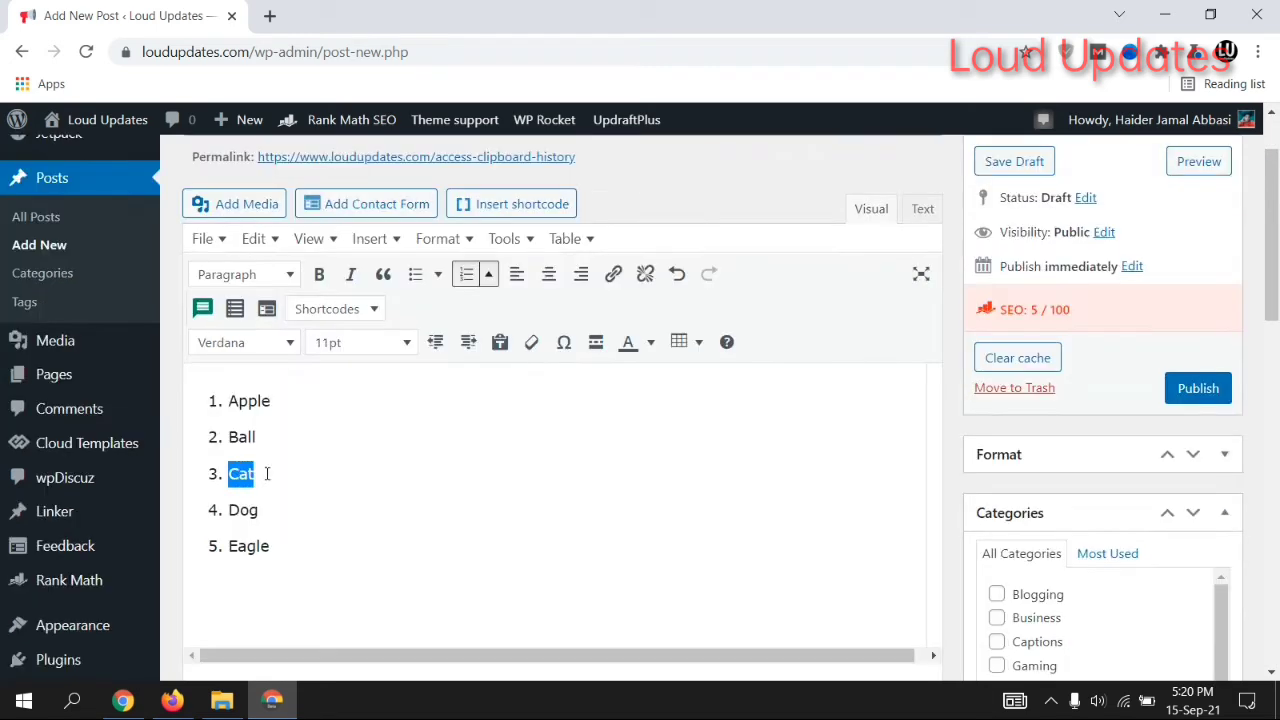
left_click(267, 473)
left_click(228, 413)
left_click(219, 595)
type("Ball")
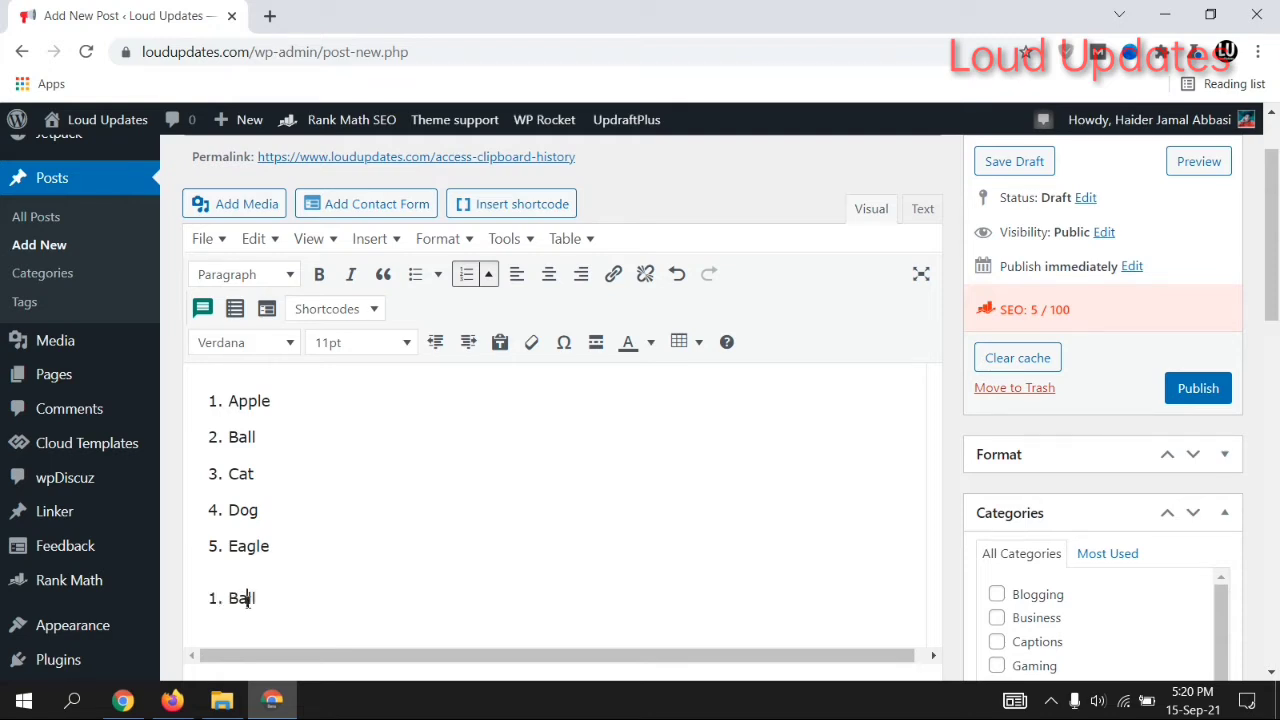
Add Ball again as the second item of the new list and start a third item
double_click(248, 401)
left_click(260, 598)
key("Return")
type("Ball")
key("Return")
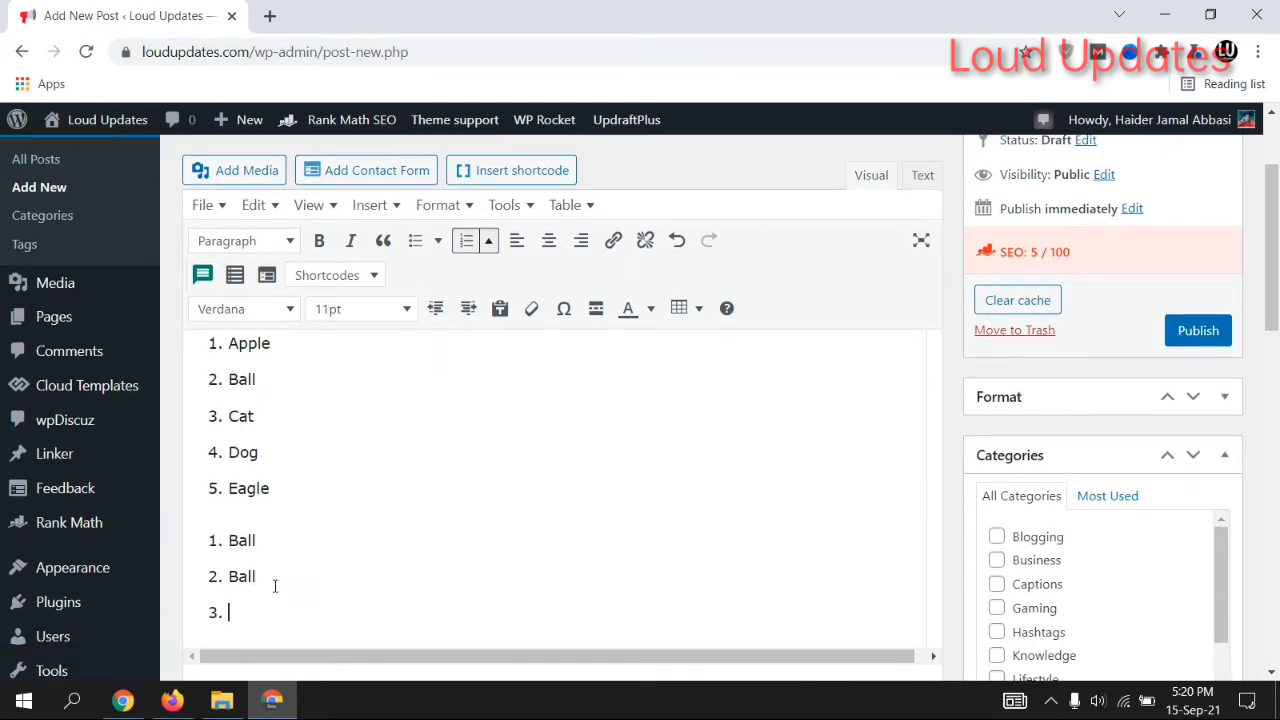
Copy Cat from the original list and paste it as the third item of the new list
double_click(240, 416)
right_click(242, 418)
left_click(395, 75)
left_click(254, 597)
key("ctrl+v")
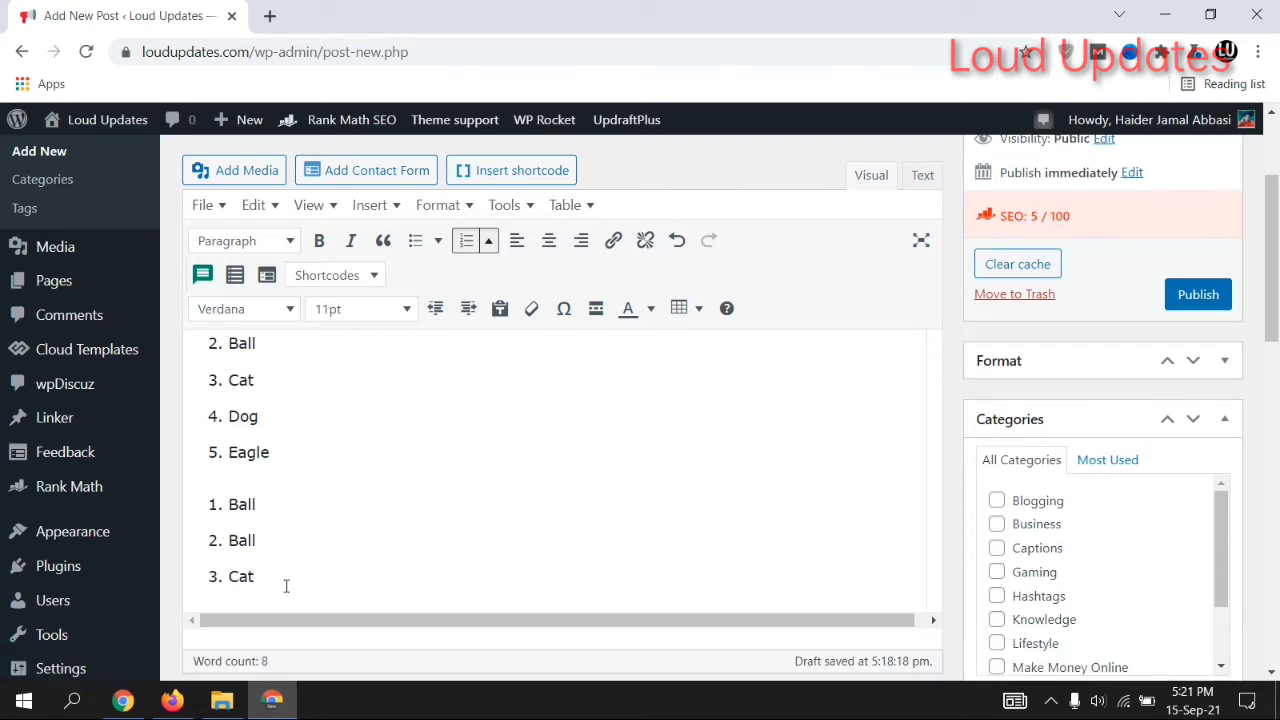
Undo the items pasted below the original list
key("ctrl+z")
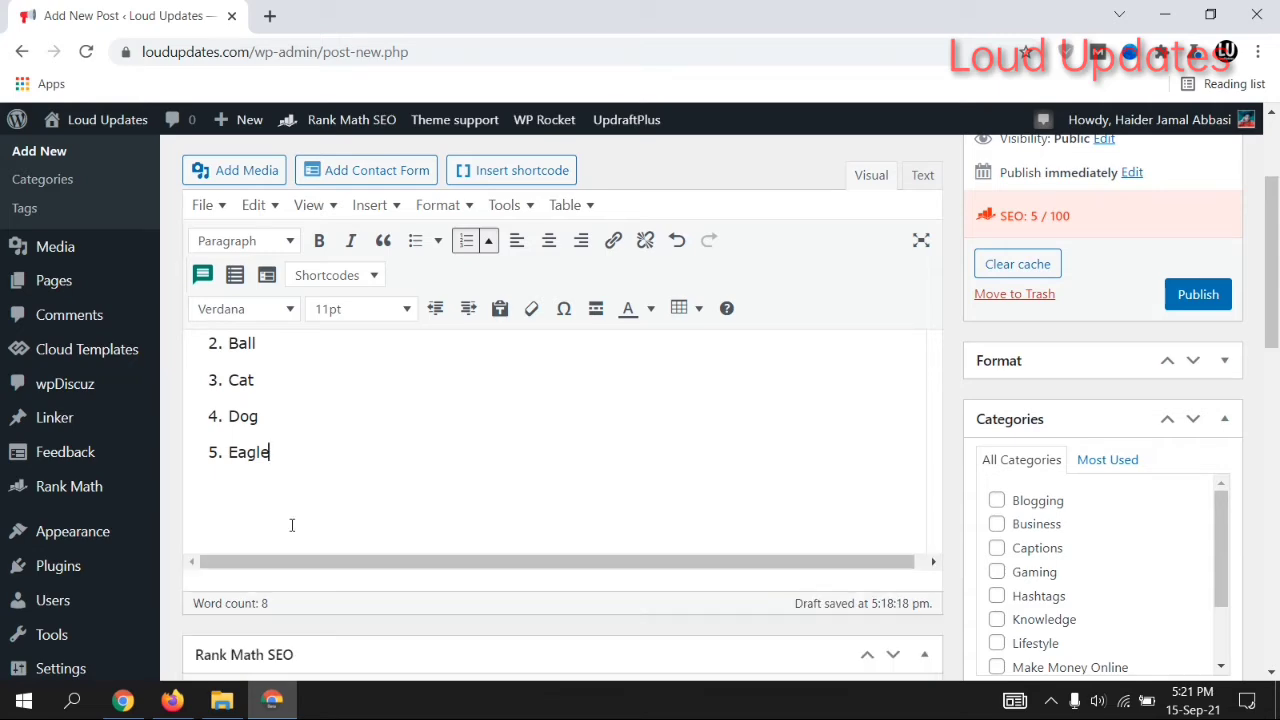
key("ctrl+z")
scroll(292, 525, "up", 2)
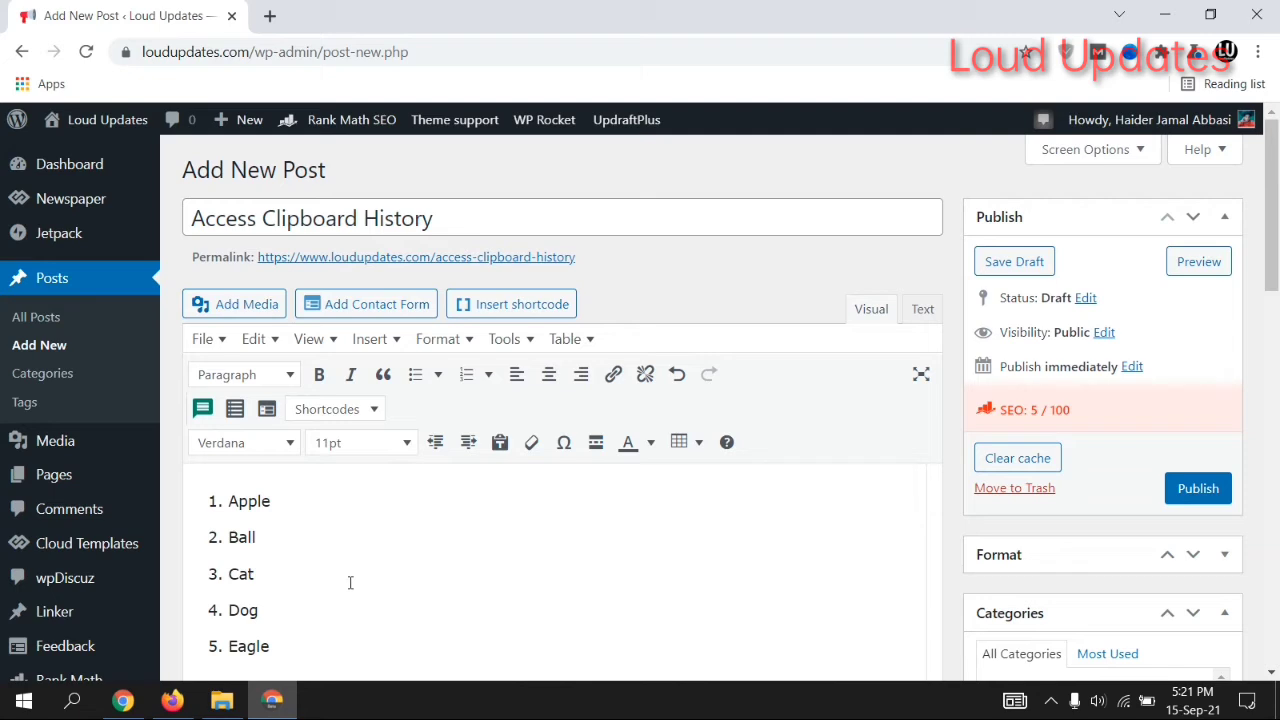
Minimize the browser and open the Clipboard page of the Windows System settings
left_click(268, 707)
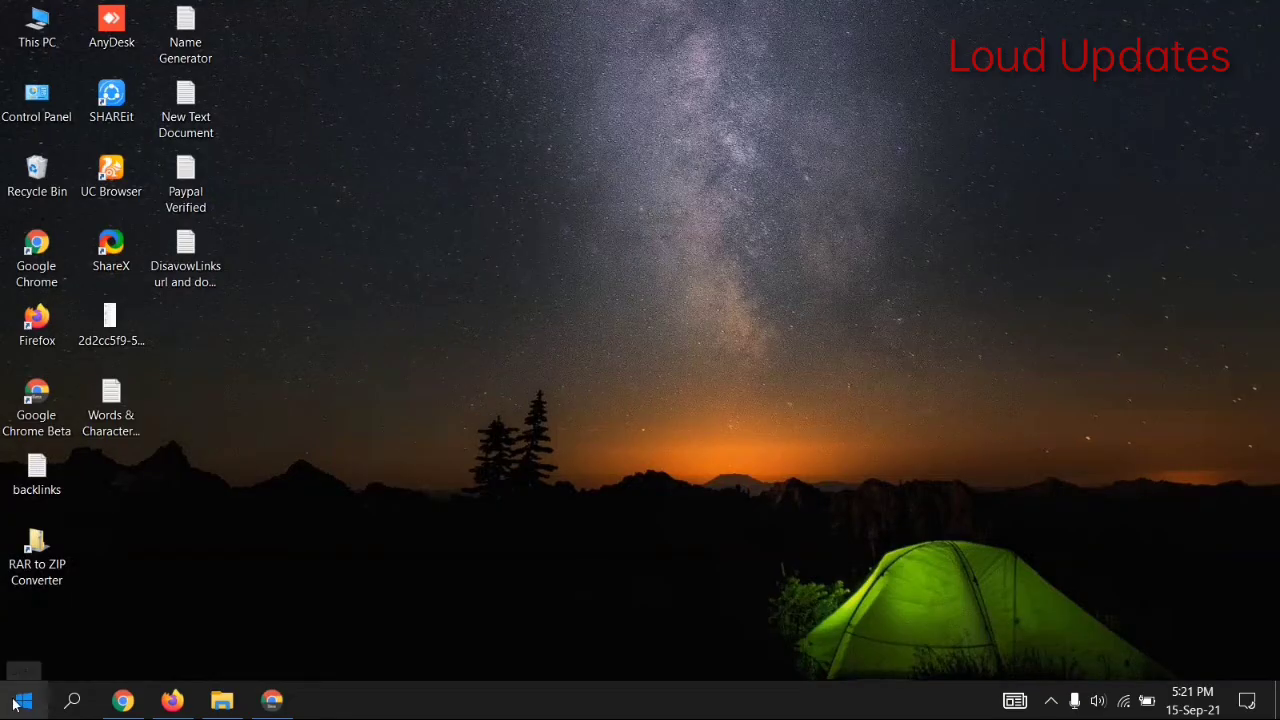
left_click(14, 705)
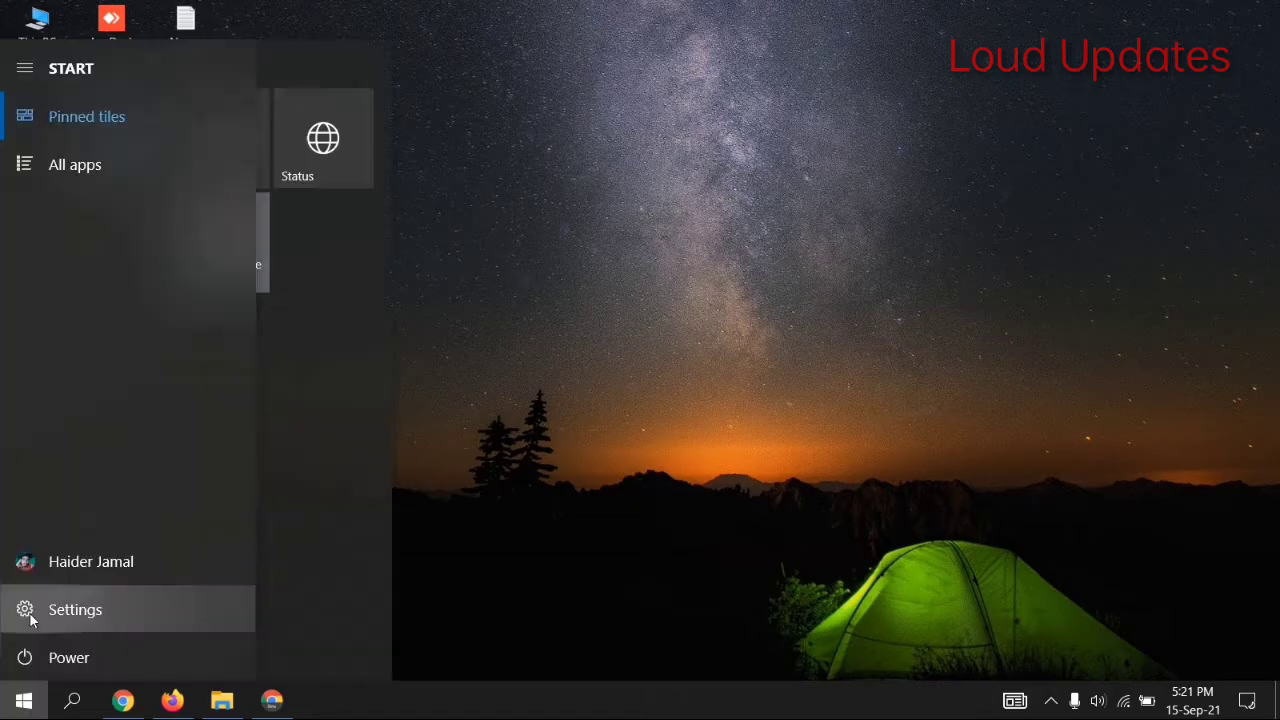
left_click(30, 608)
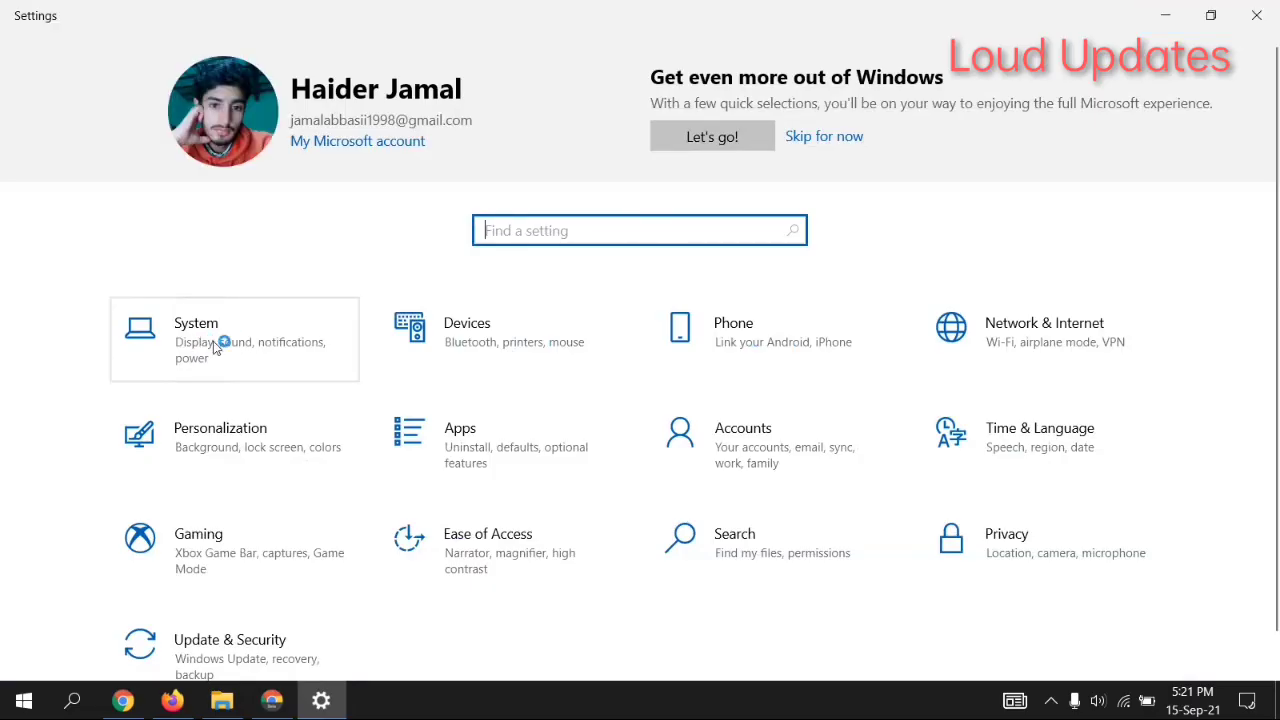
left_click(213, 341)
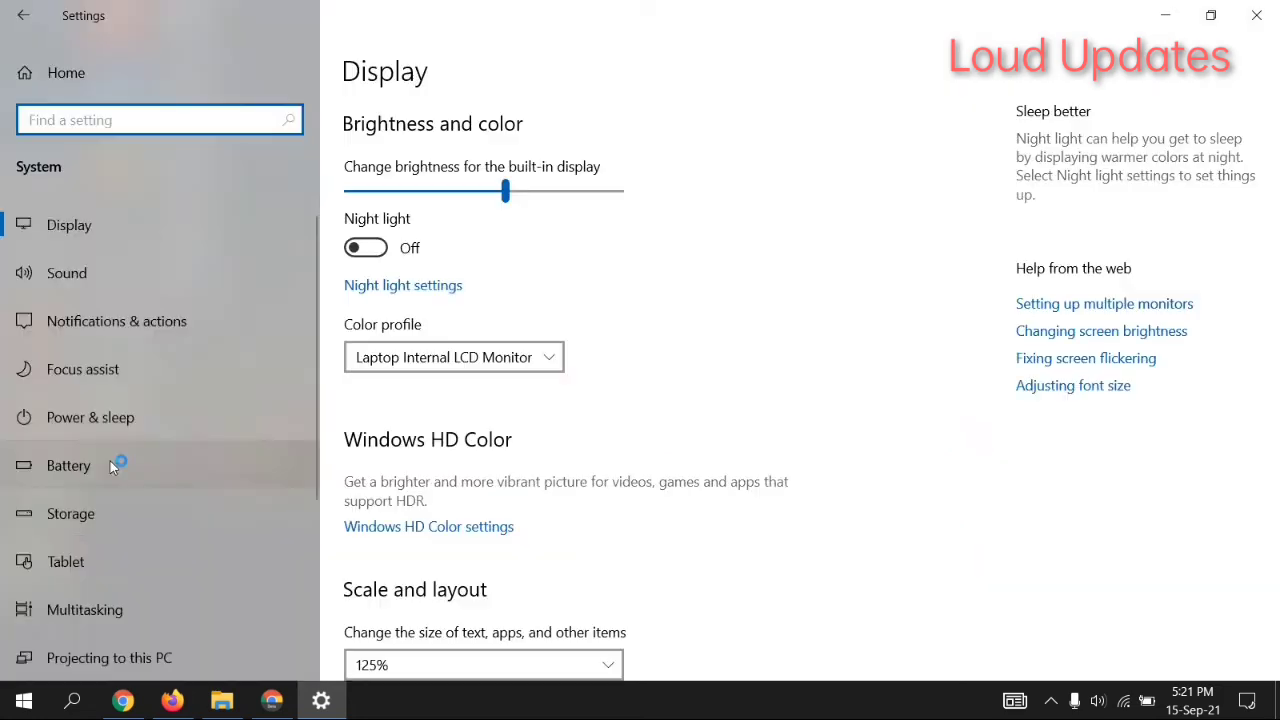
scroll(110, 456, "down", 3)
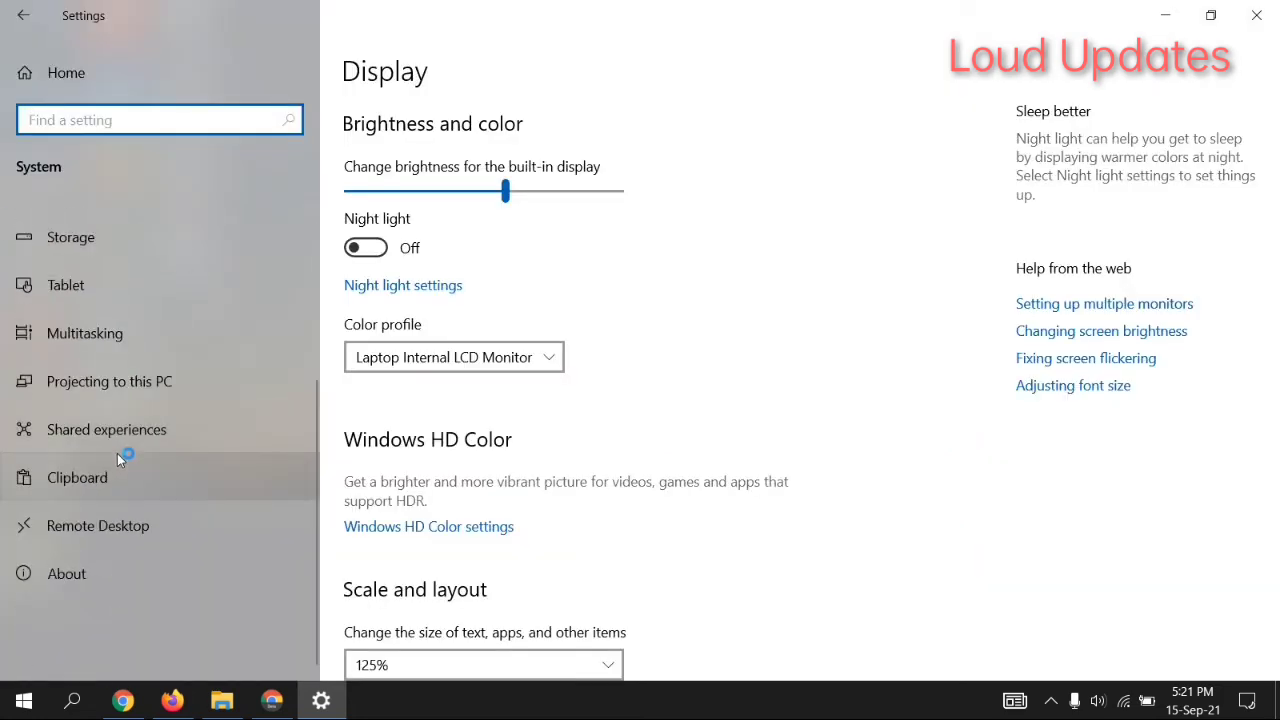
left_click(117, 455)
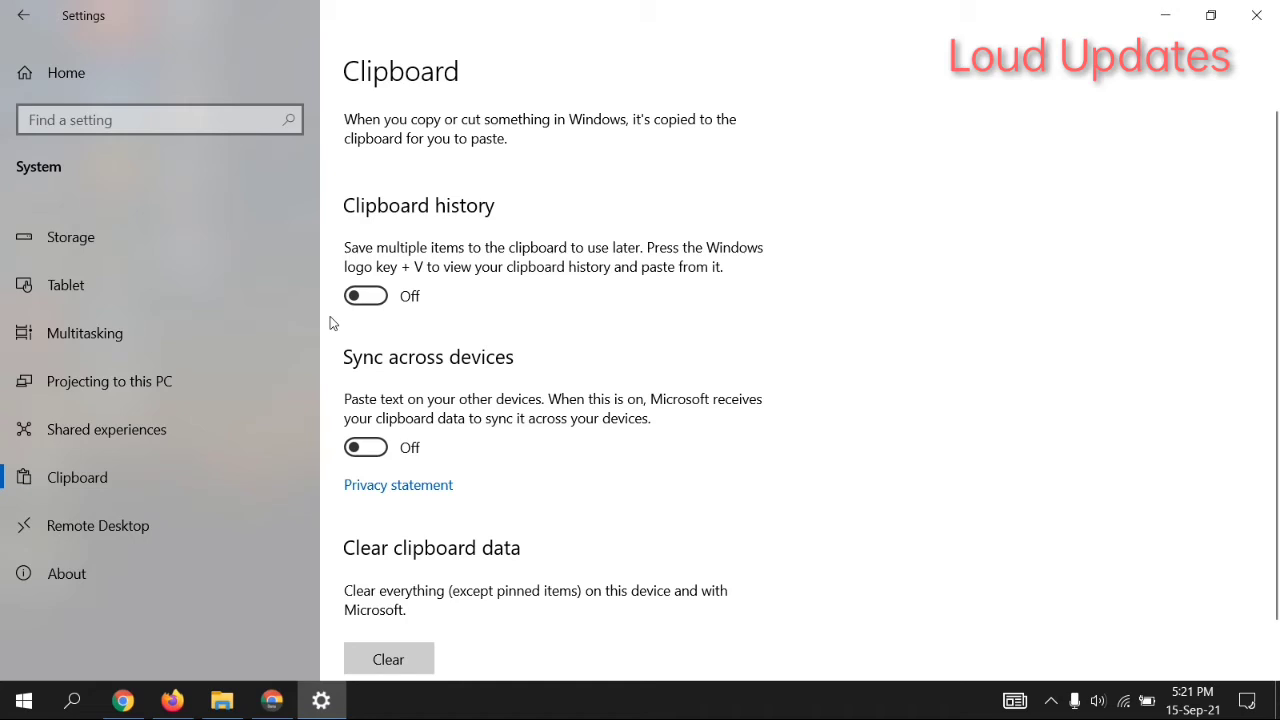
Turn on Clipboard history, clear the stored clipboard data and minimize the Settings window
left_click(365, 296)
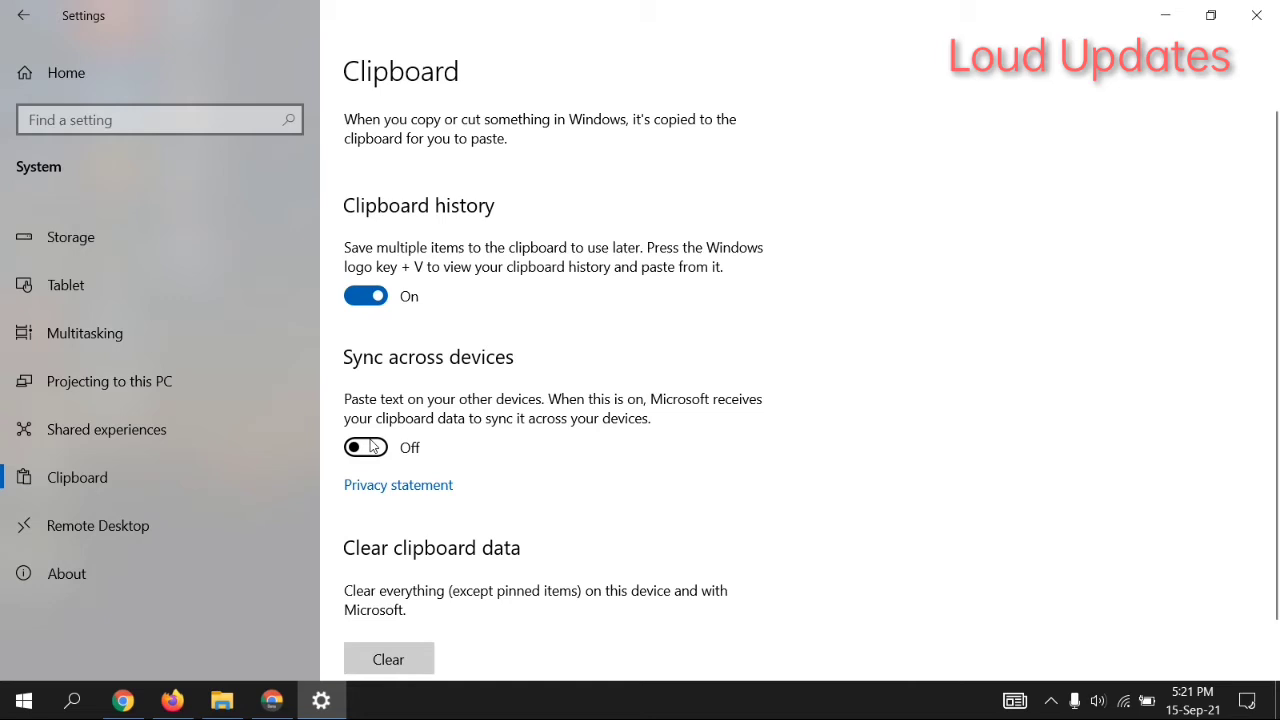
scroll(402, 475, "down", 1)
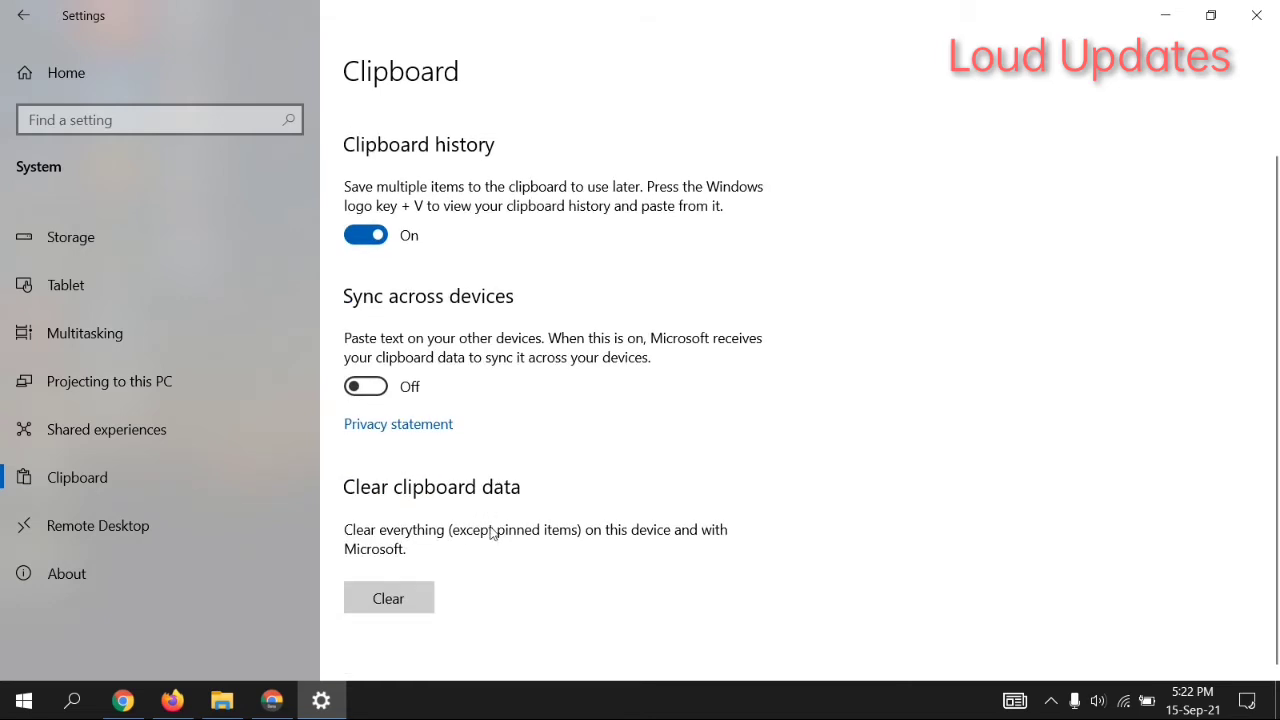
left_click(380, 597)
left_click(1165, 15)
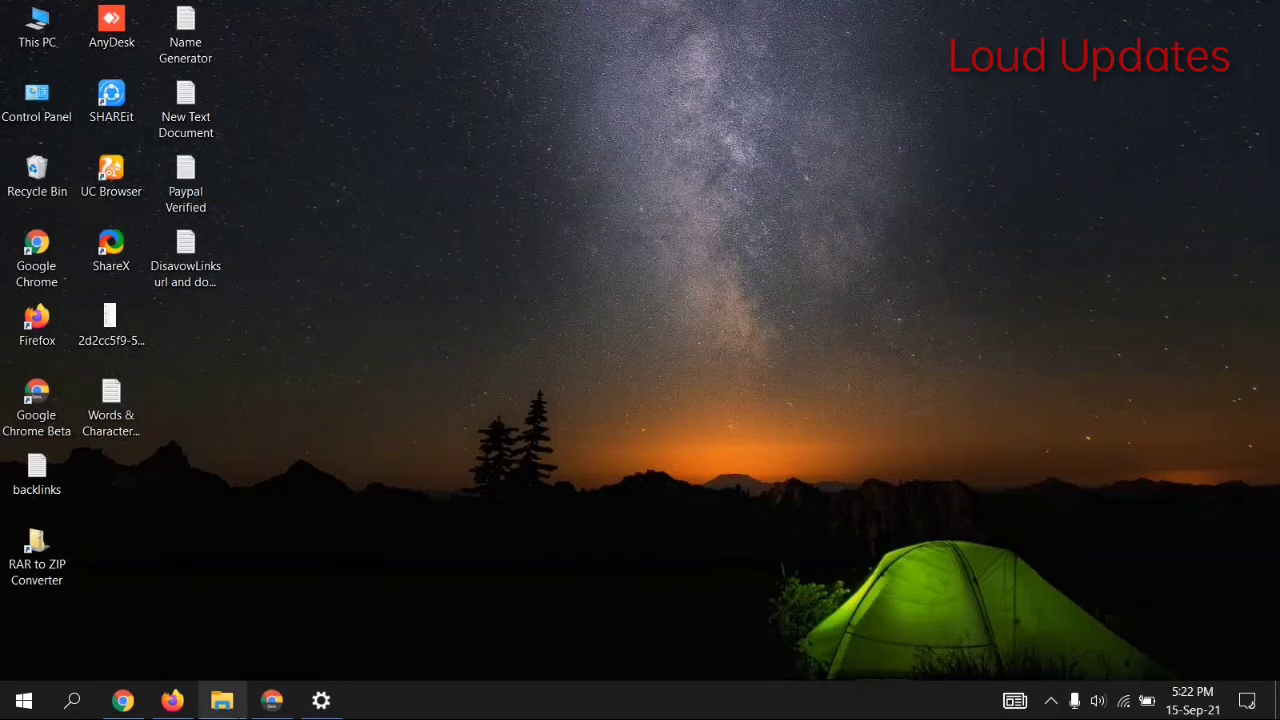
Switch back to the post in the browser and copy Apple, Ball, Cat, Dog and Eagle one at a time
left_click(272, 700)
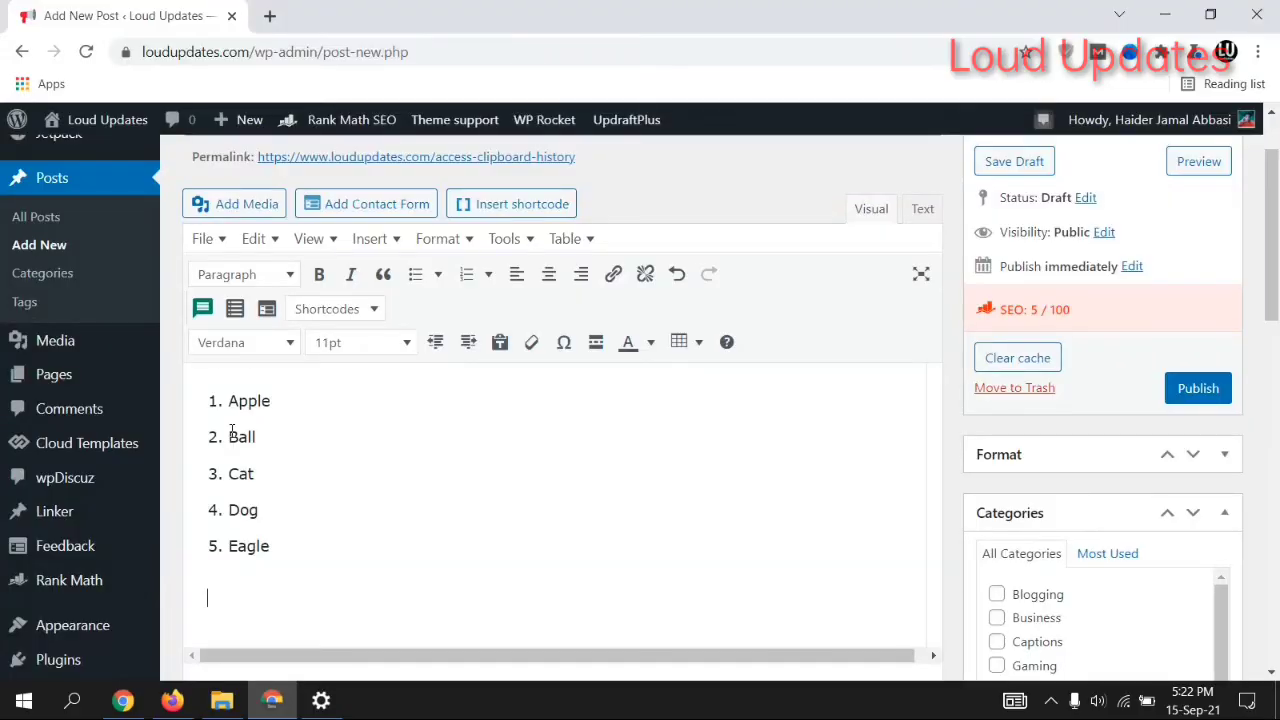
left_click_drag(228, 401, 295, 441)
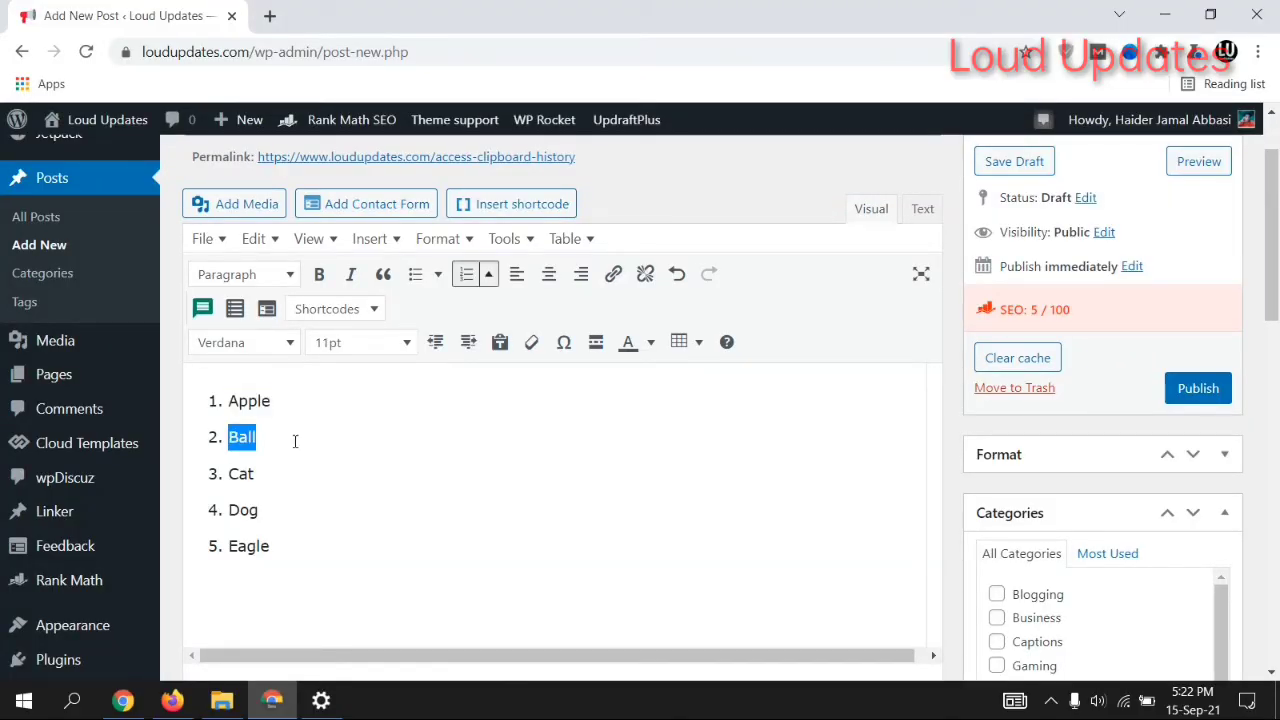
left_click_drag(228, 474, 277, 474)
right_click(280, 474)
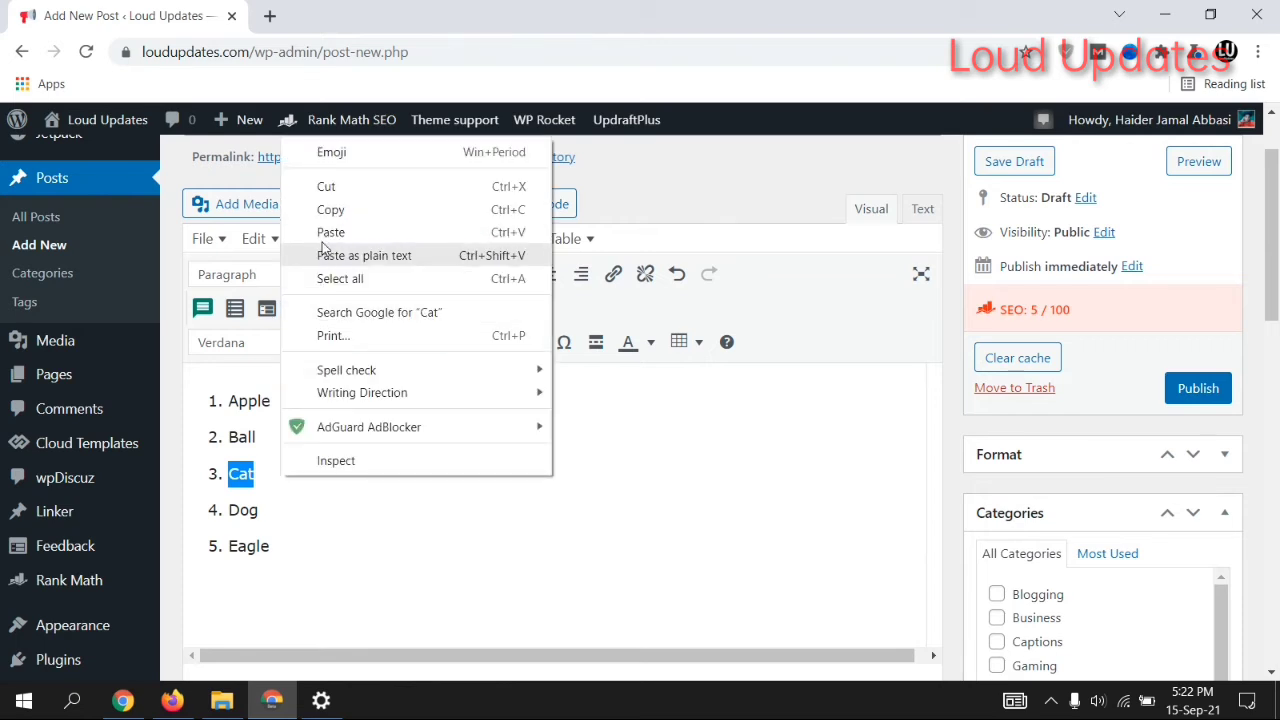
right_click(280, 510)
left_click_drag(228, 510, 272, 547)
left_click(294, 243)
right_click(296, 546)
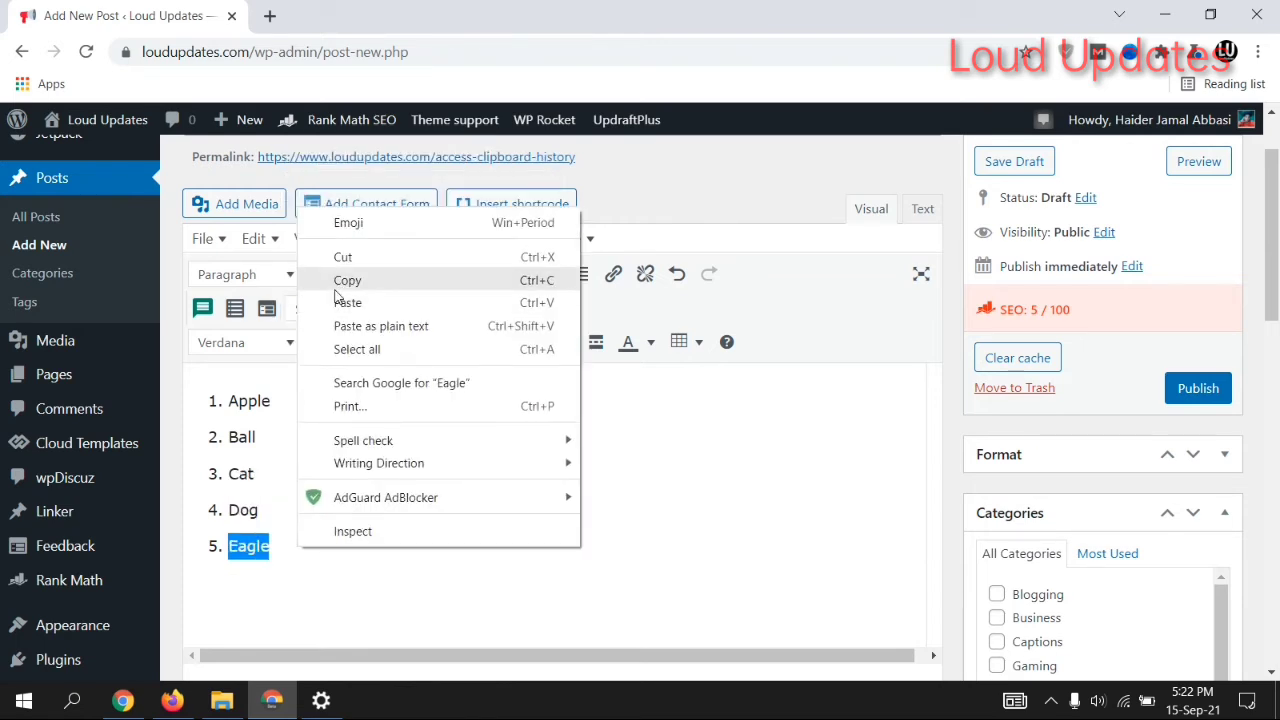
left_click(310, 277)
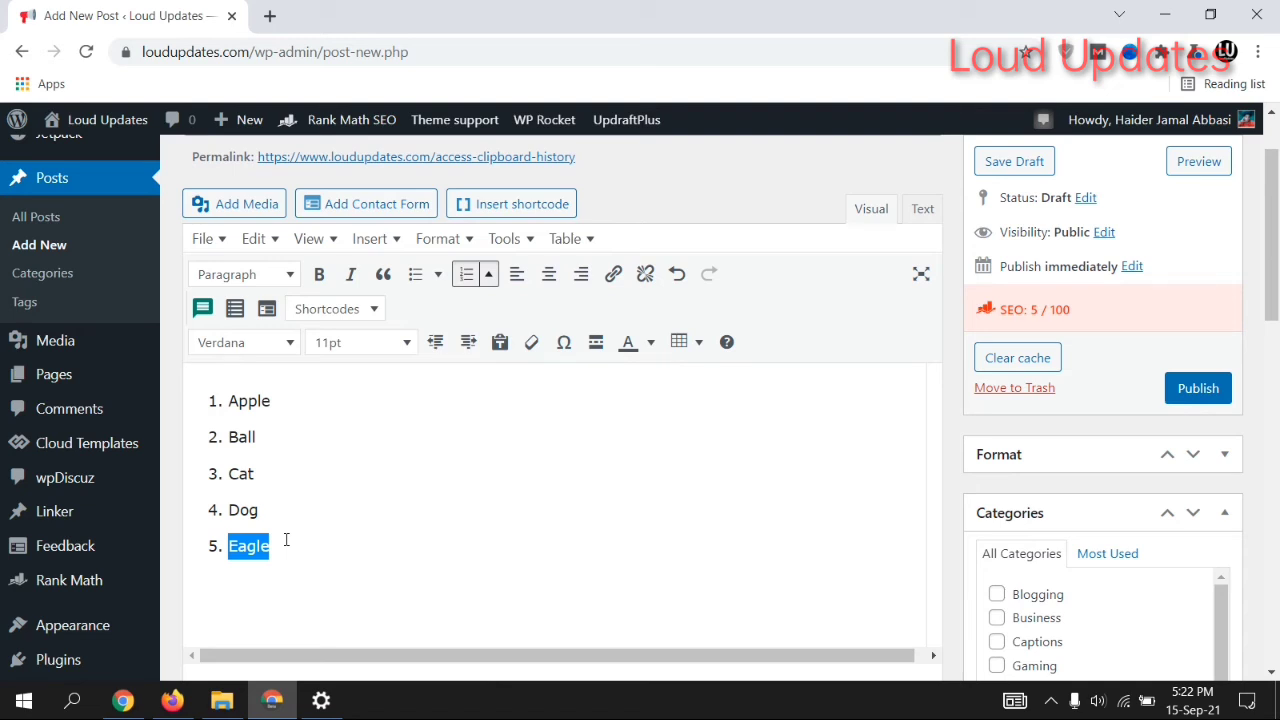
Place the cursor on the empty line below the list and check the copied entries in the clipboard history
scroll(286, 540, "down", 2)
left_click(243, 491)
scroll(243, 491, "up", 2)
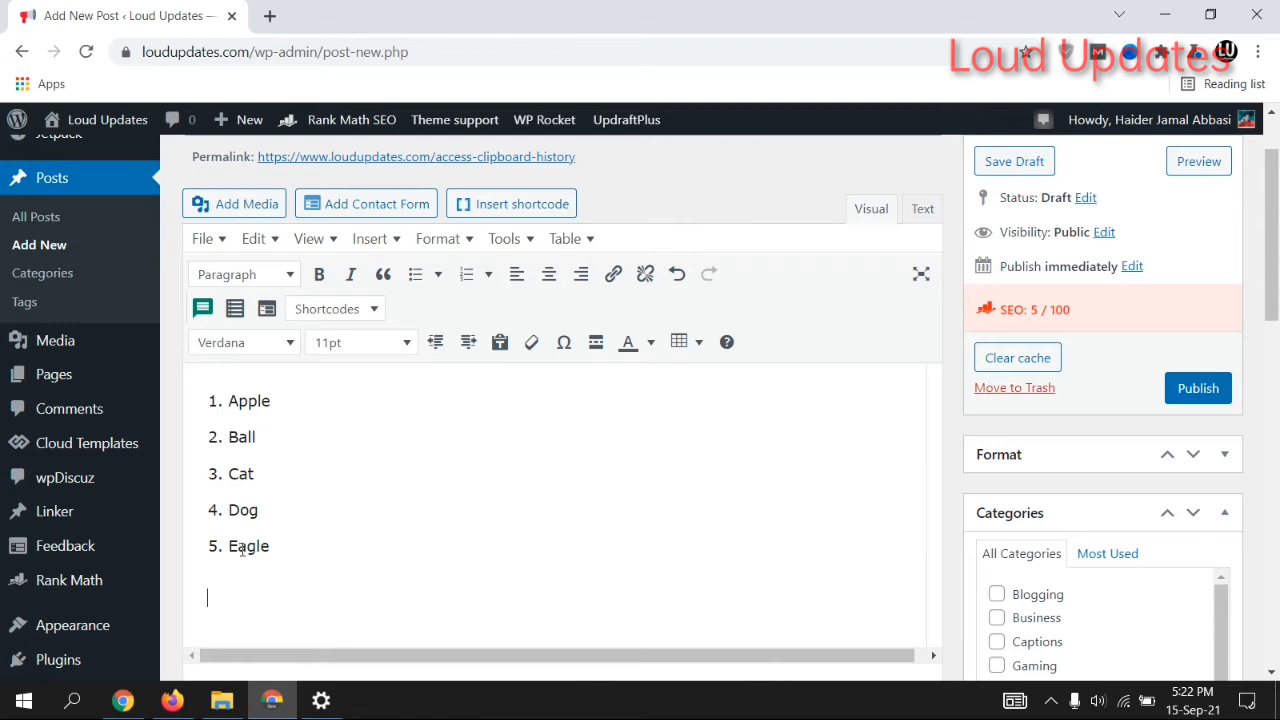
left_click_drag(229, 474, 277, 486)
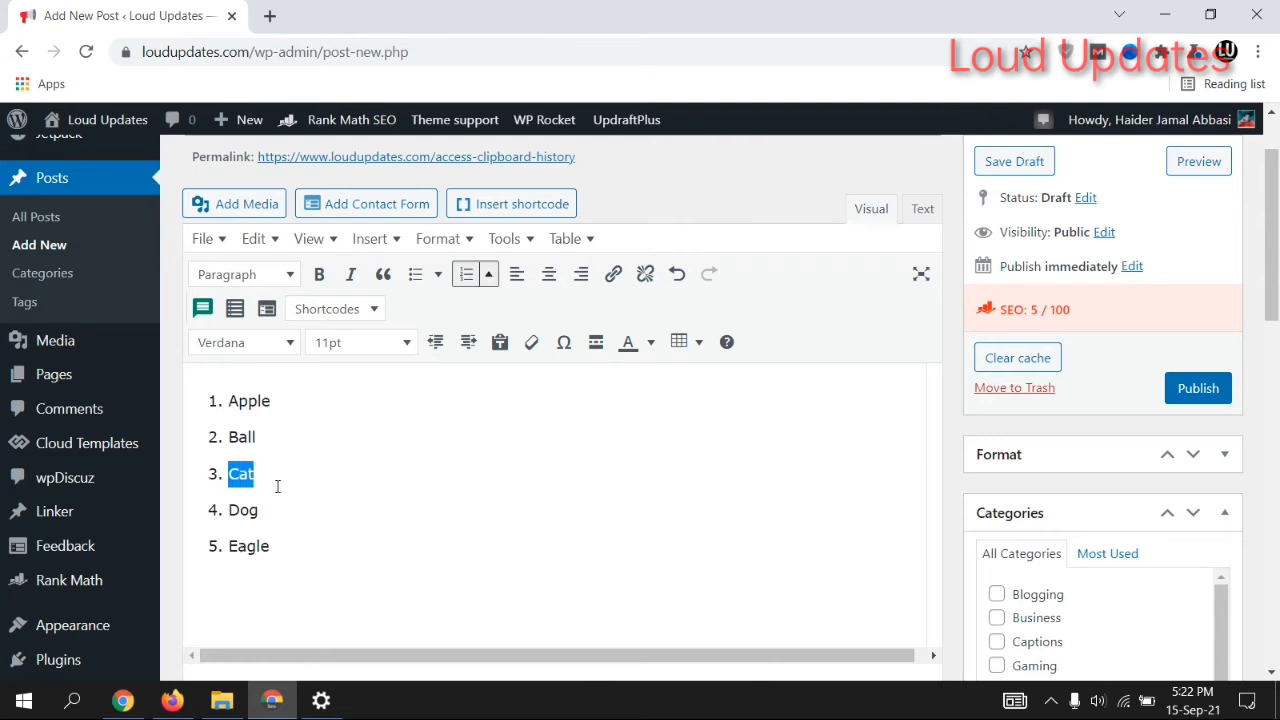
left_click(233, 599)
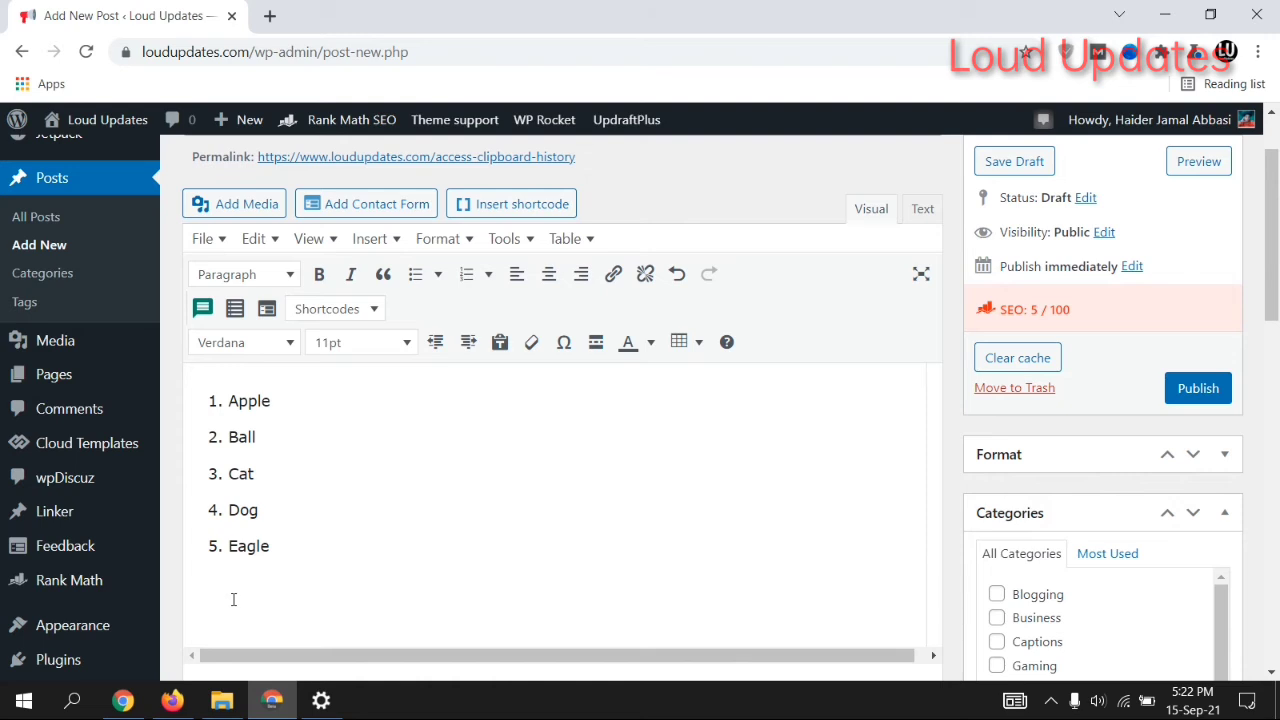
key("super+v")
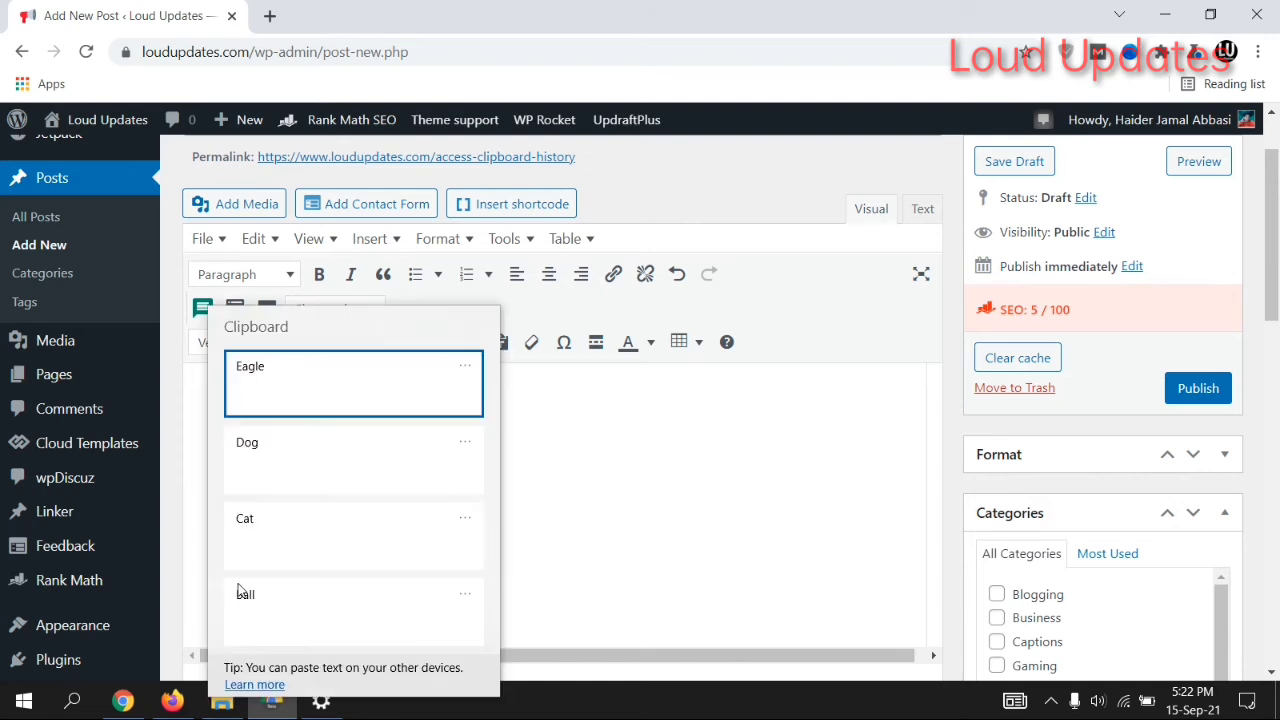
left_click(583, 563)
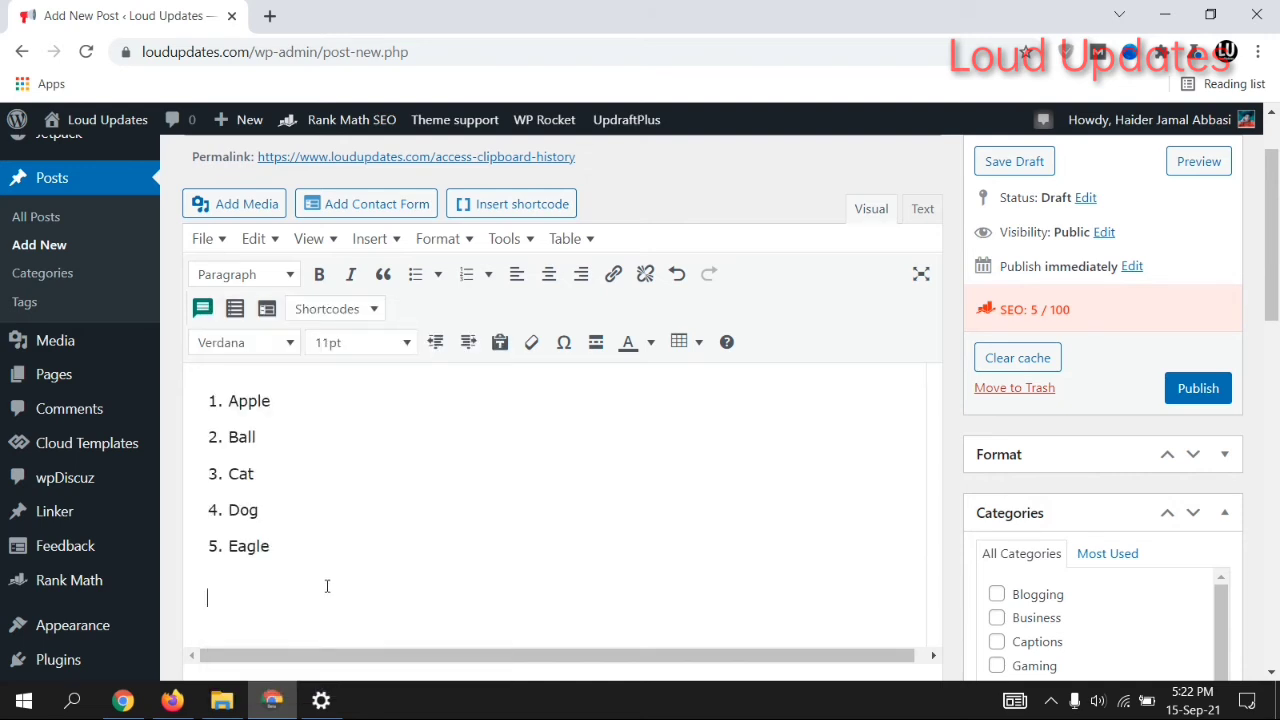
Look through the clipboard history and paste Cat from it onto the empty line below the list
key("super+v")
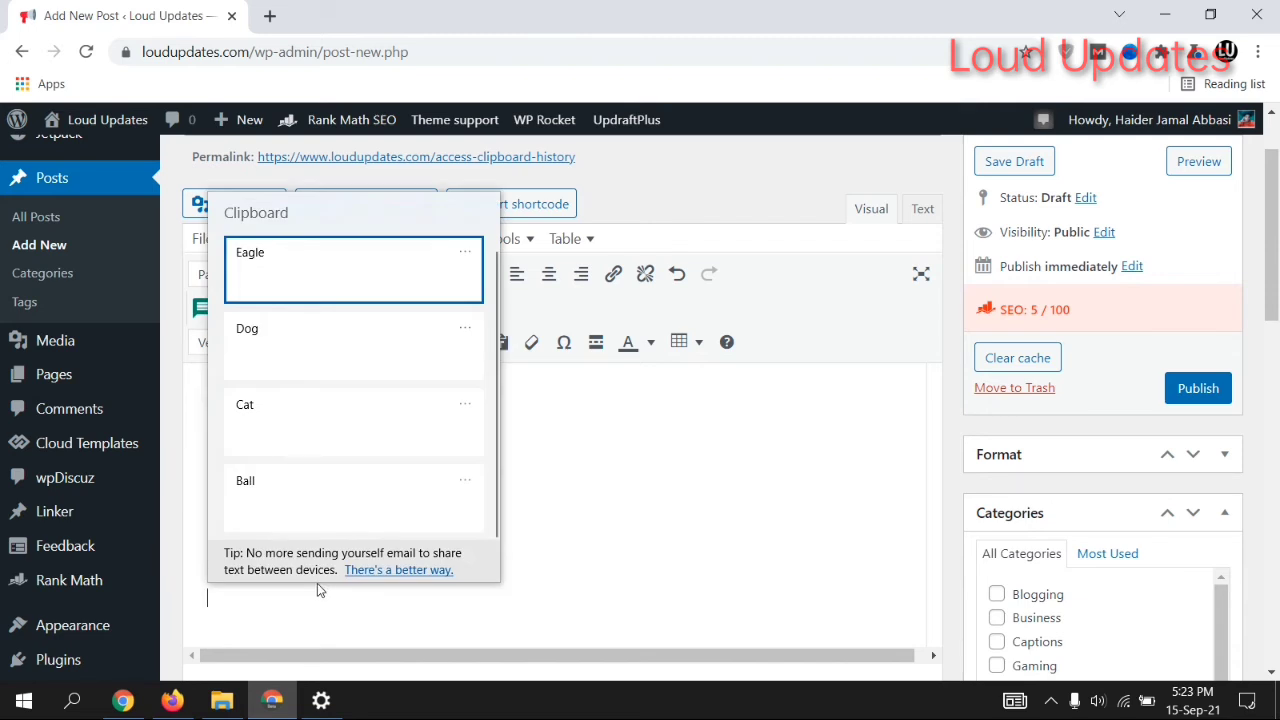
scroll(330, 470, "down", 1)
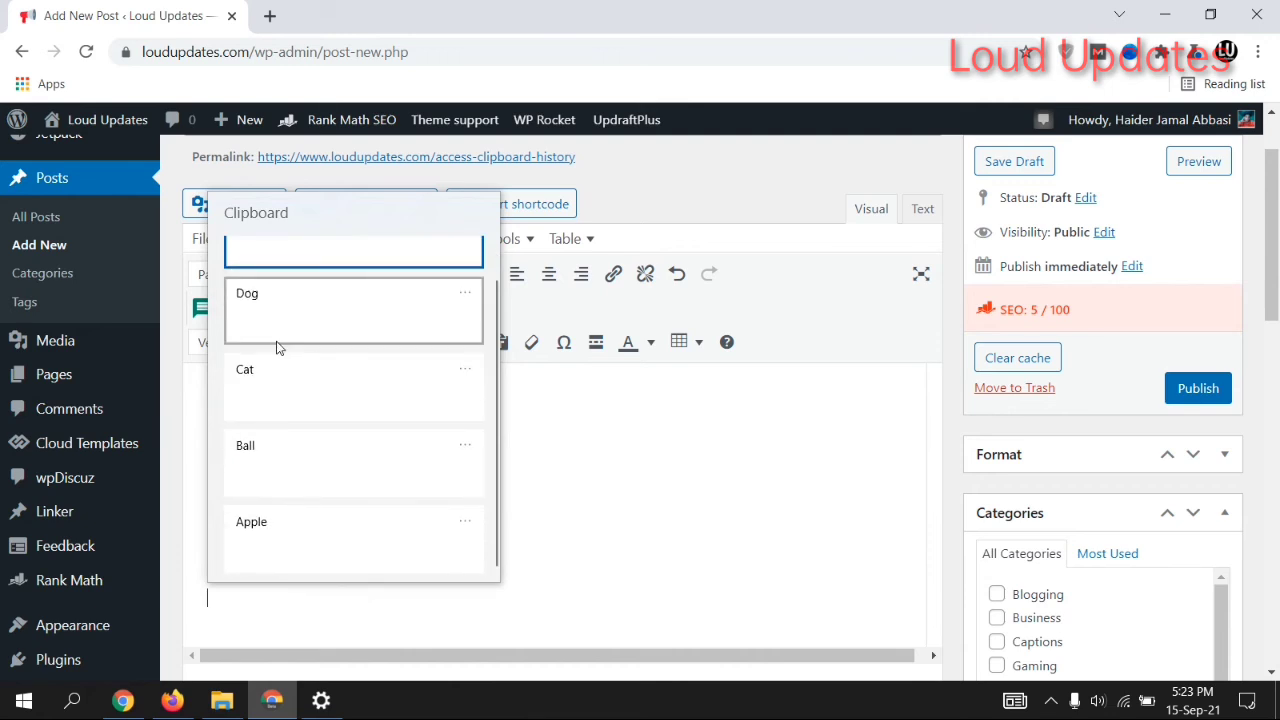
scroll(302, 430, "up", 1)
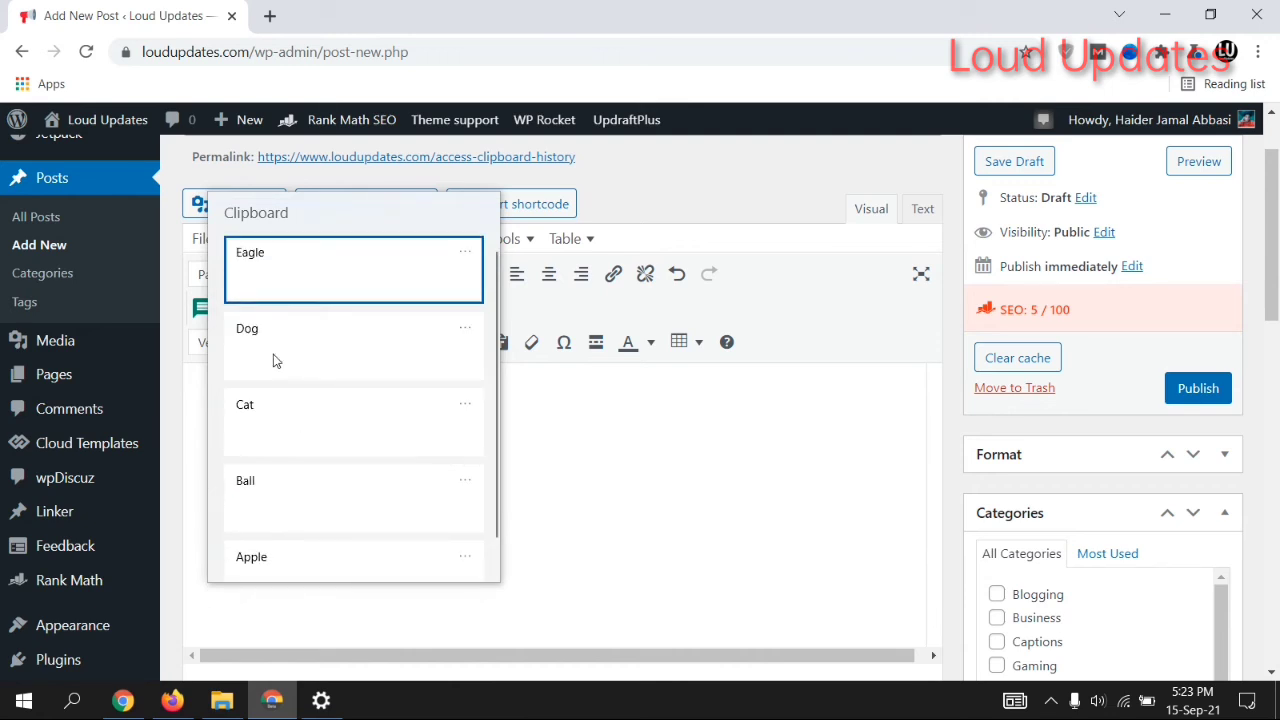
left_click(290, 420)
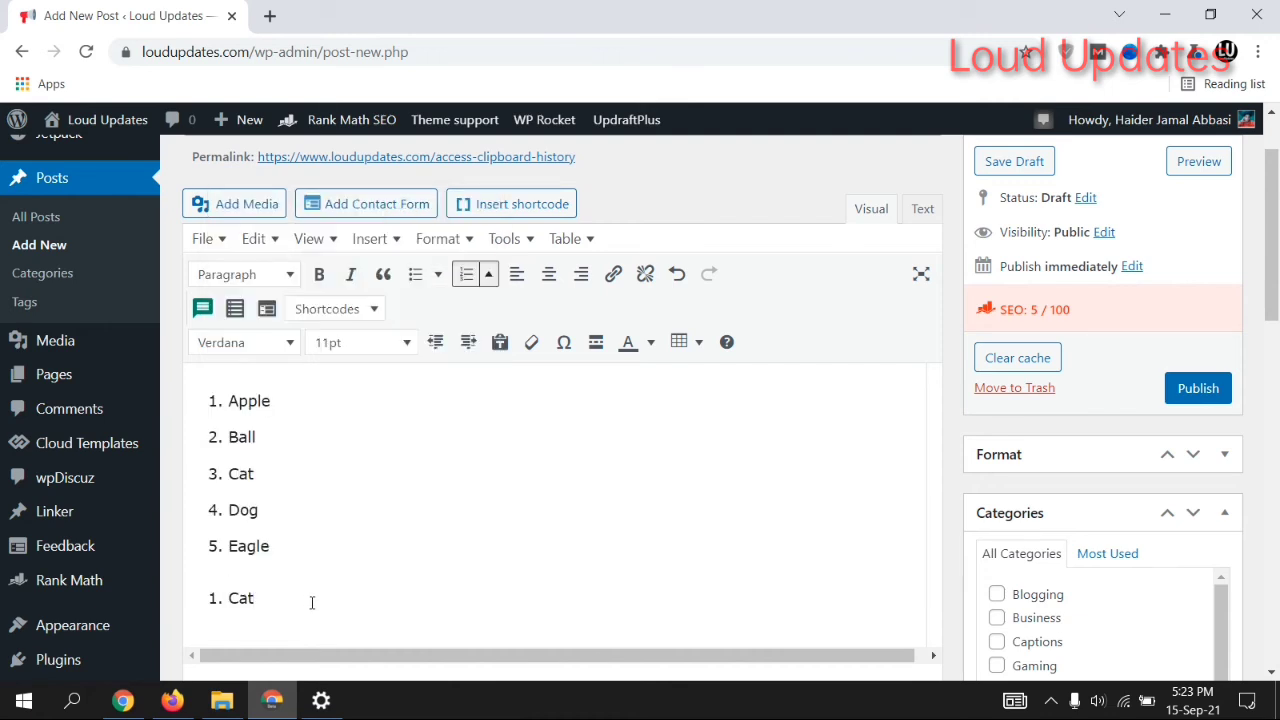
Add Ball from the clipboard history as the second item and start a third item
key("Return")
key("super+v")
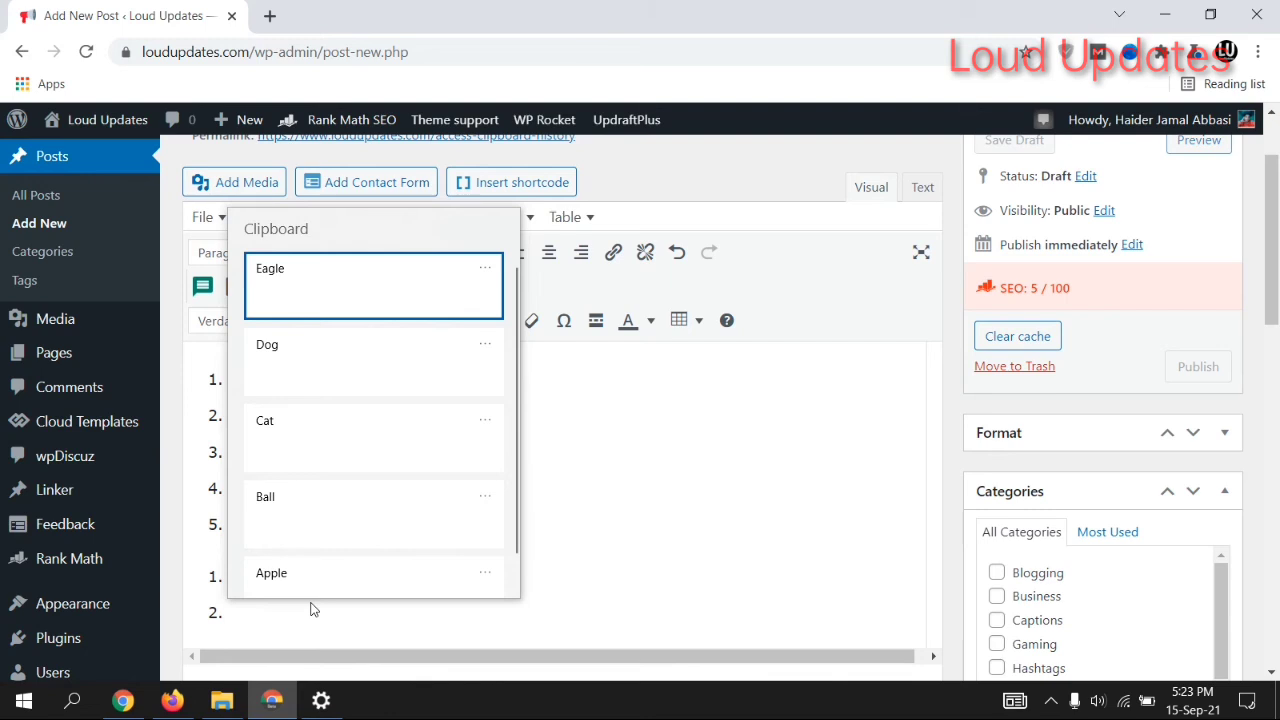
left_click(300, 515)
key("Return")
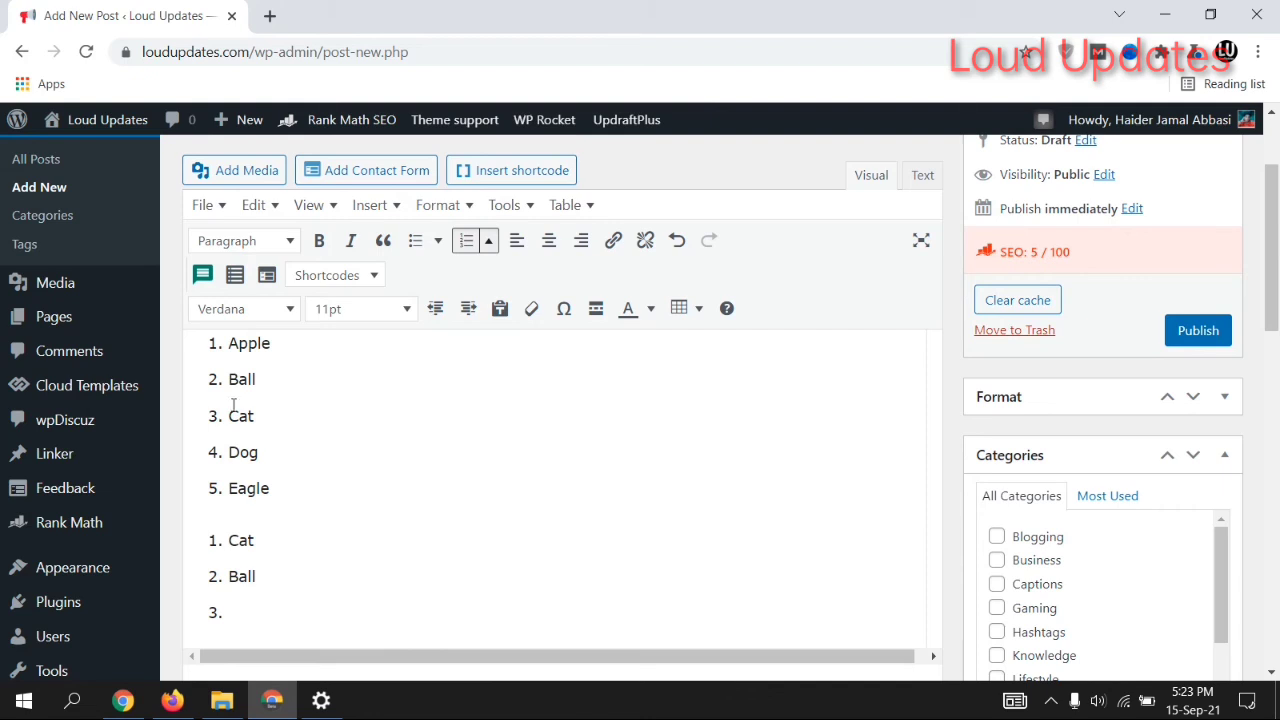
Copy the whole original list from Apple to Eagle as a single clipboard entry
left_click(228, 346)
scroll(238, 349, "up", 2)
left_click_drag(228, 501, 270, 646)
right_click(258, 503)
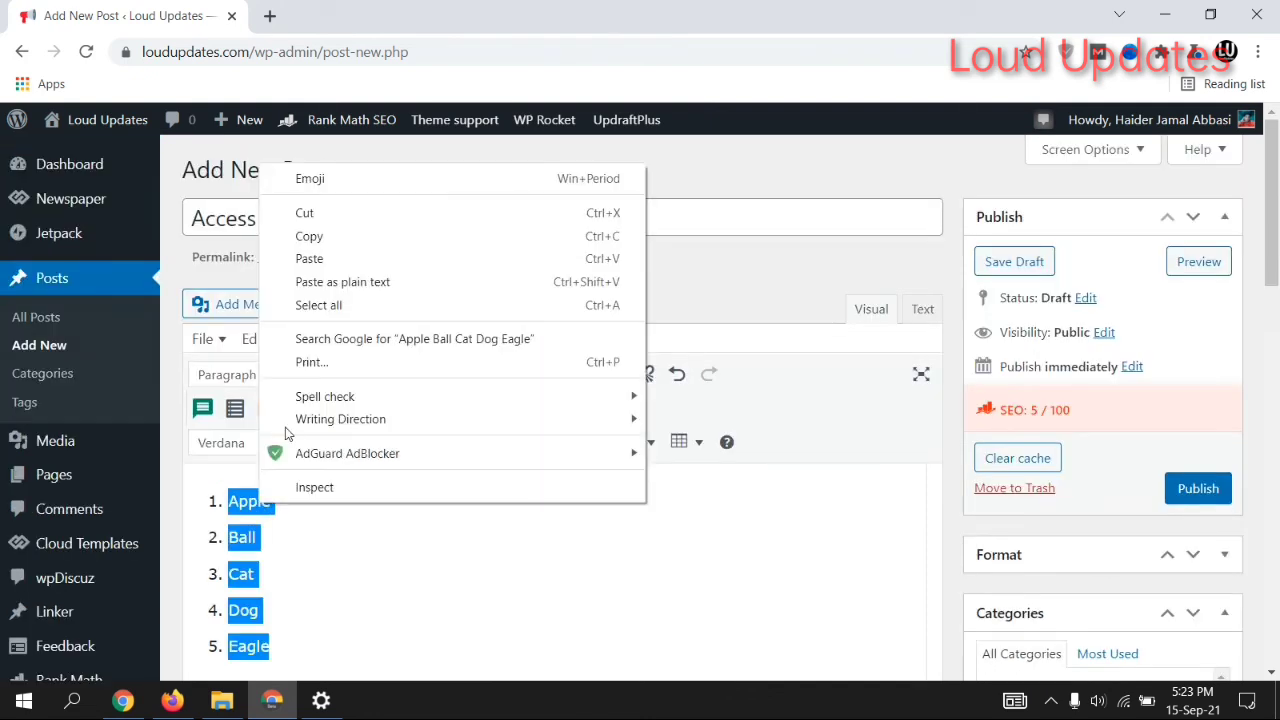
left_click(313, 237)
Copy the Cat and Ball items of the new list together as one clipboard entry
scroll(400, 450, "down", 2)
left_click_drag(228, 492, 255, 534)
right_click(254, 527)
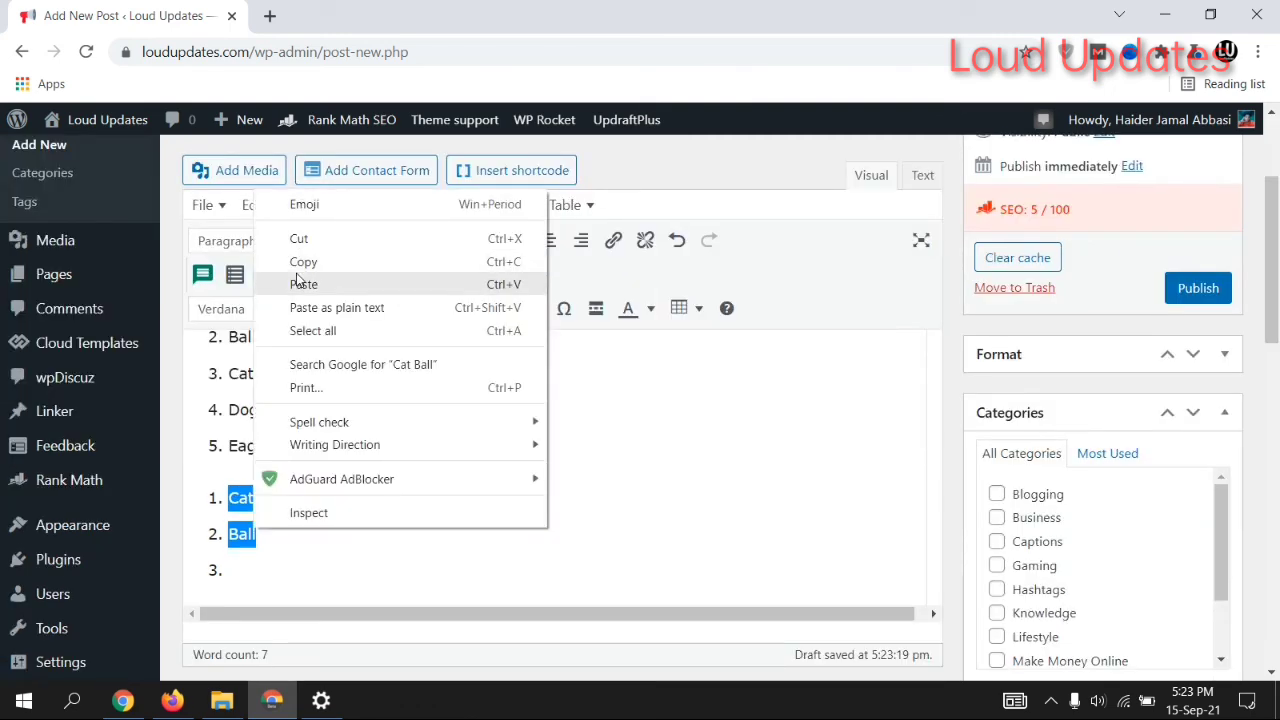
With the cursor in the empty third item, review the single and multi-line entries in the clipboard history
left_click(242, 570)
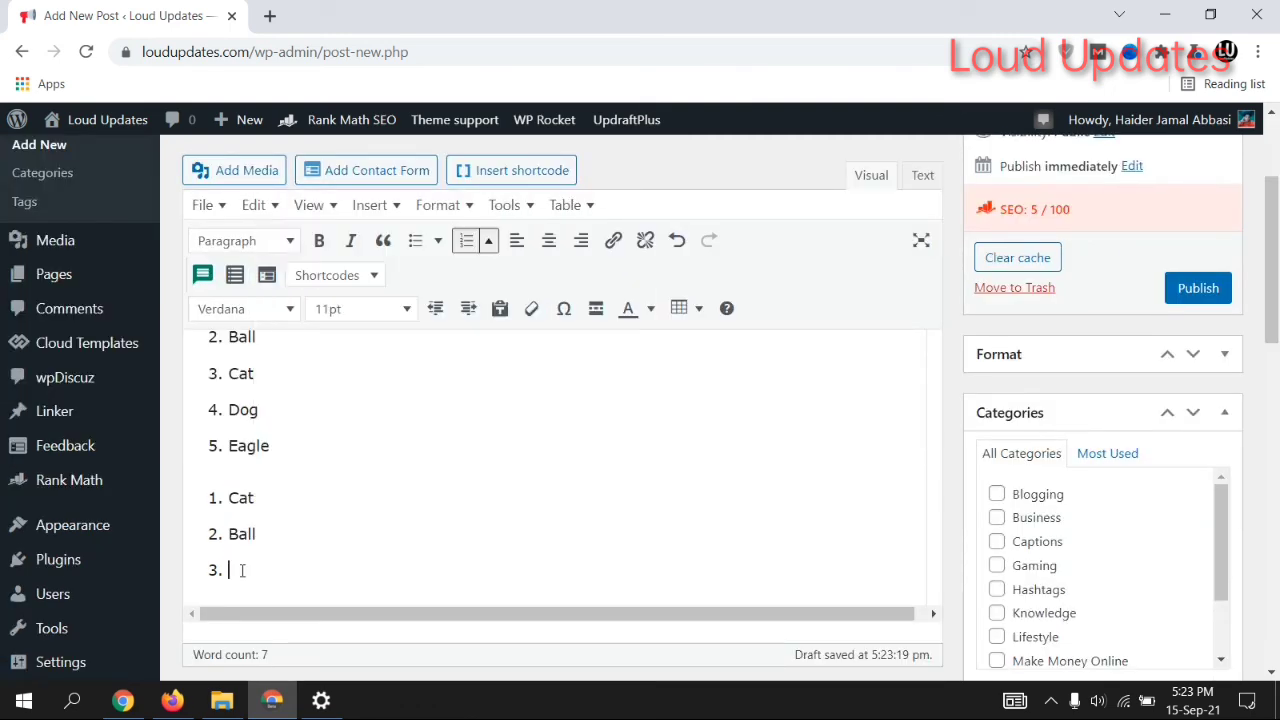
key("super+v")
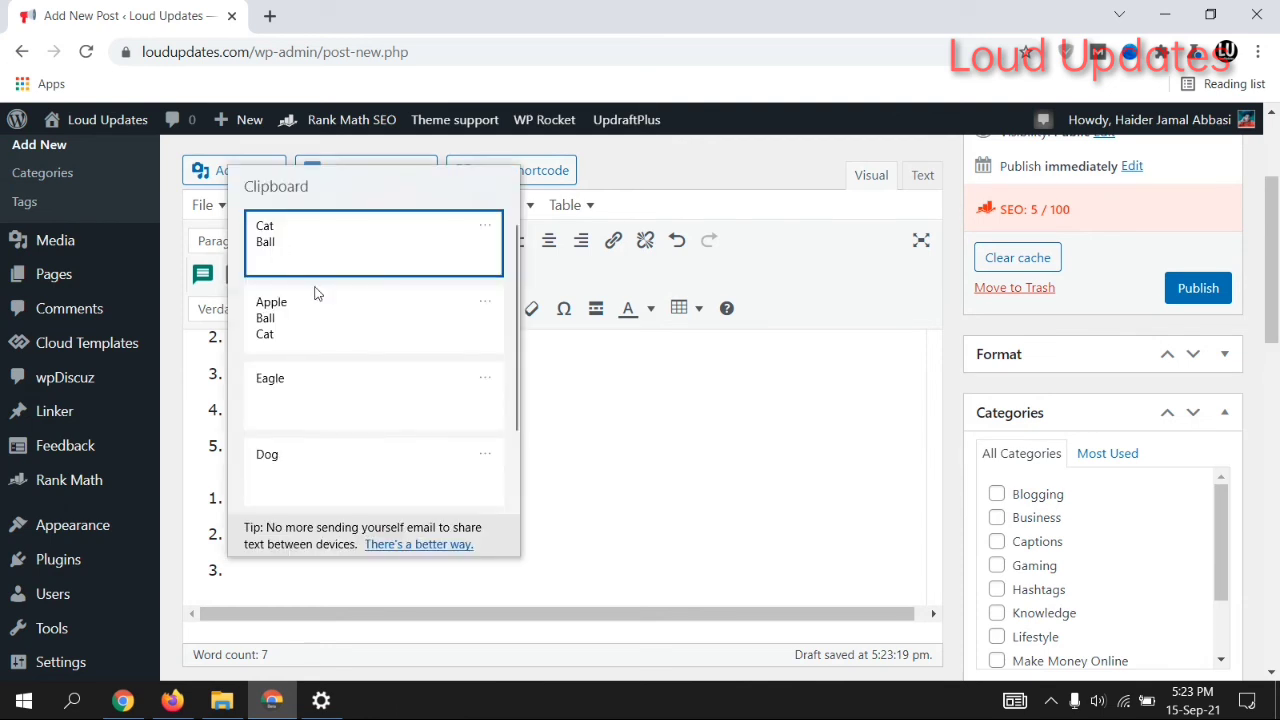
scroll(310, 350, "down", 2)
scroll(330, 420, "up", 1)
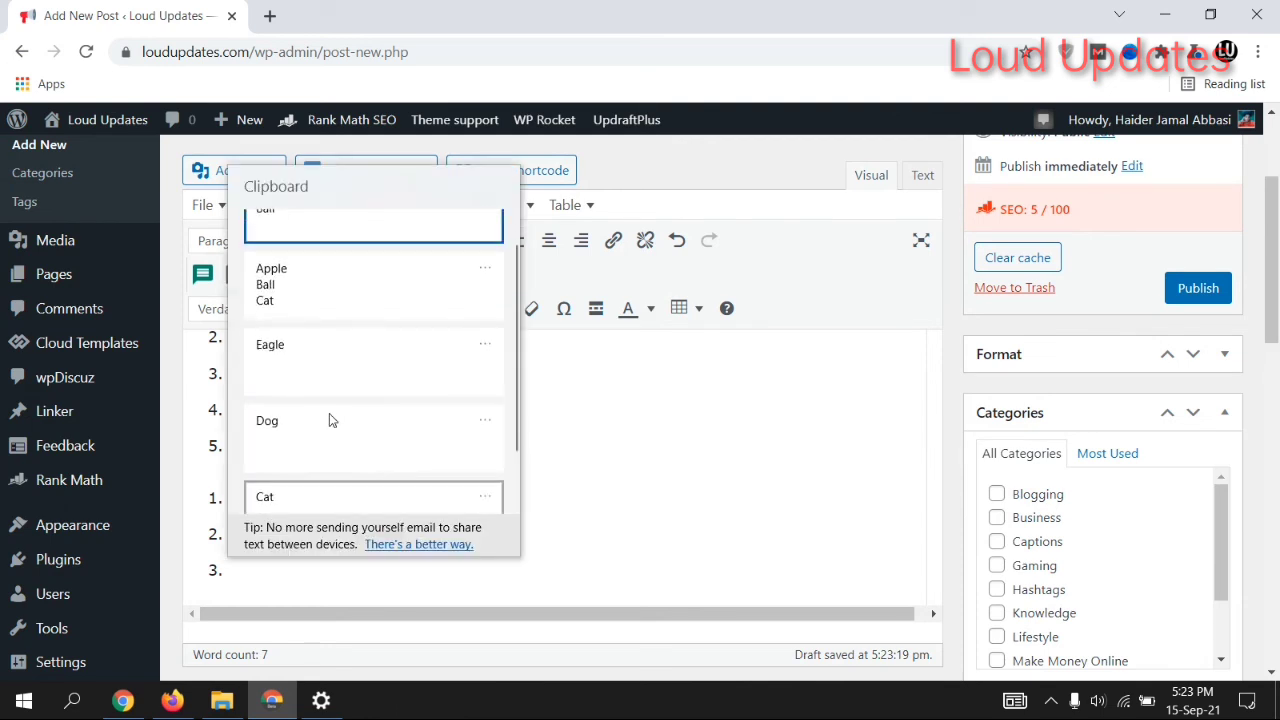
scroll(330, 415, "up", 1)
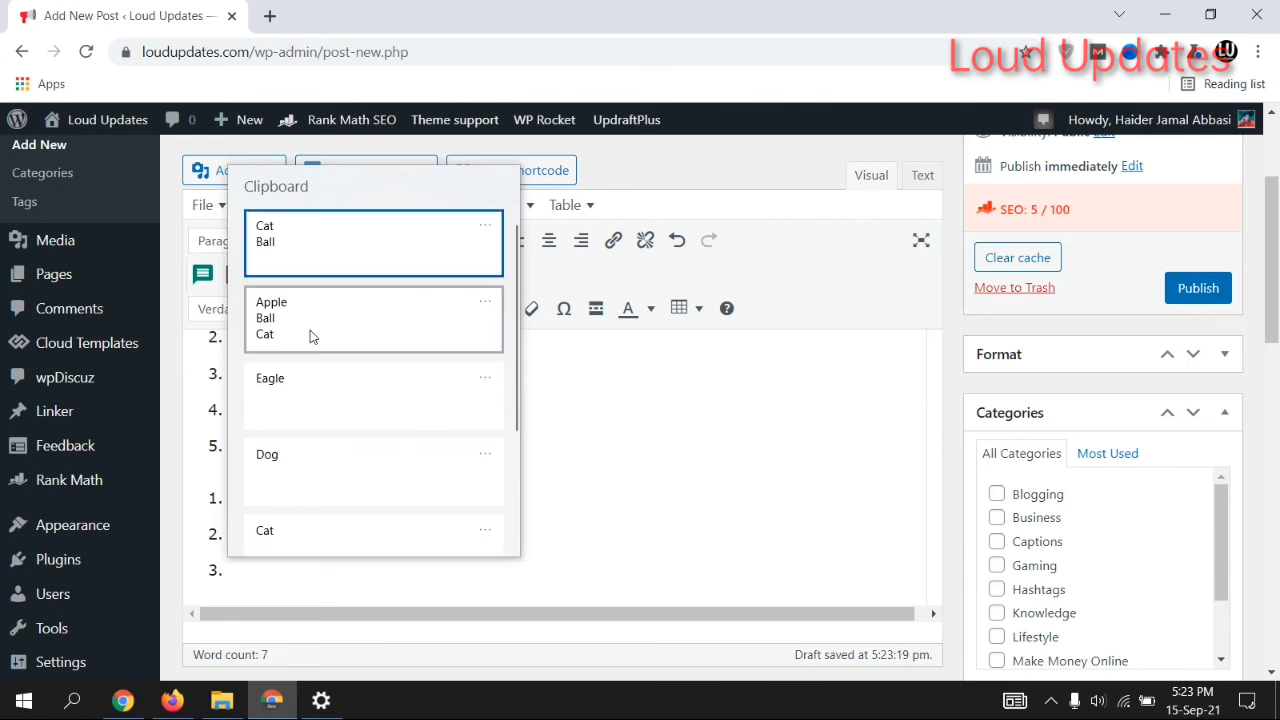
left_click(249, 567)
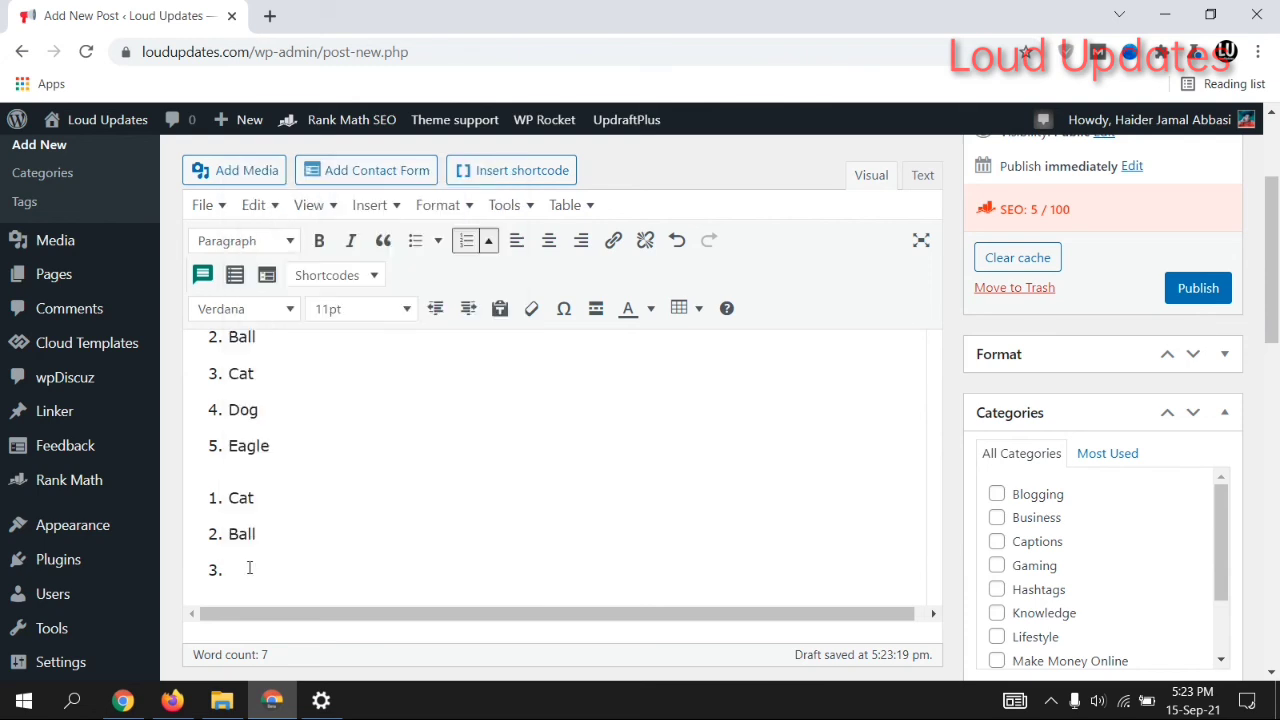
scroll(330, 482, "up", 2)
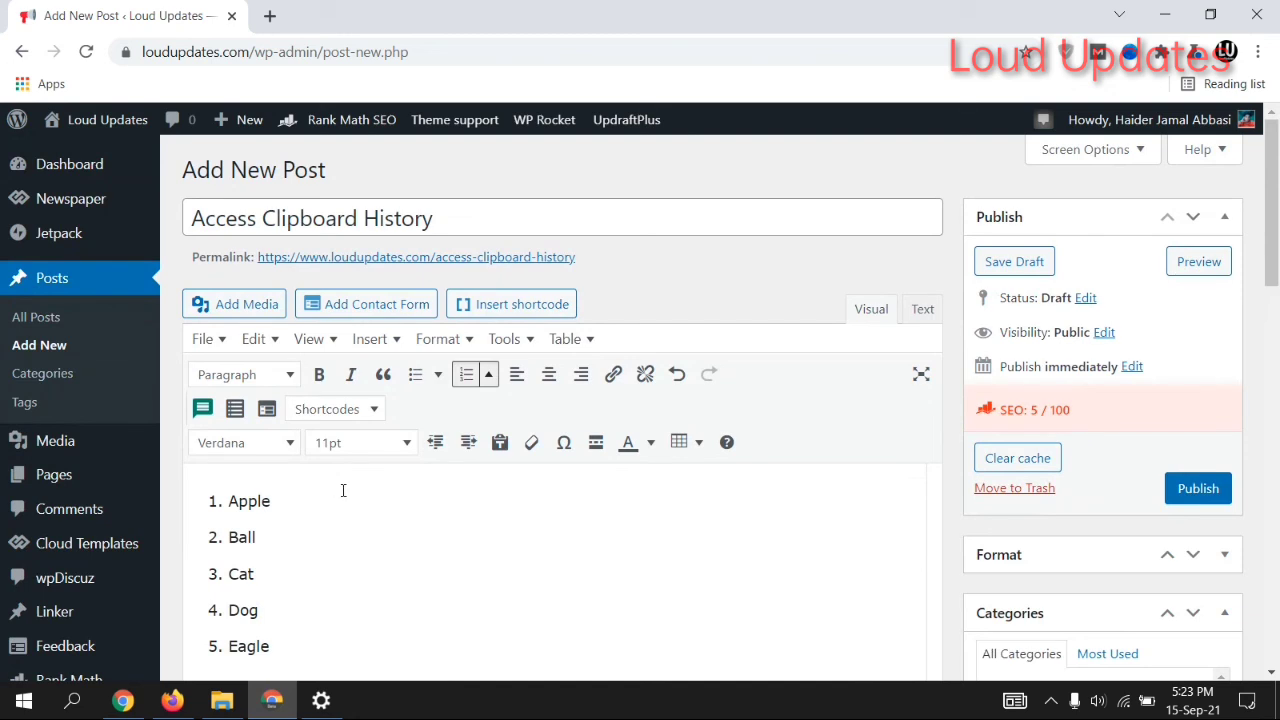
scroll(426, 513, "down", 2)
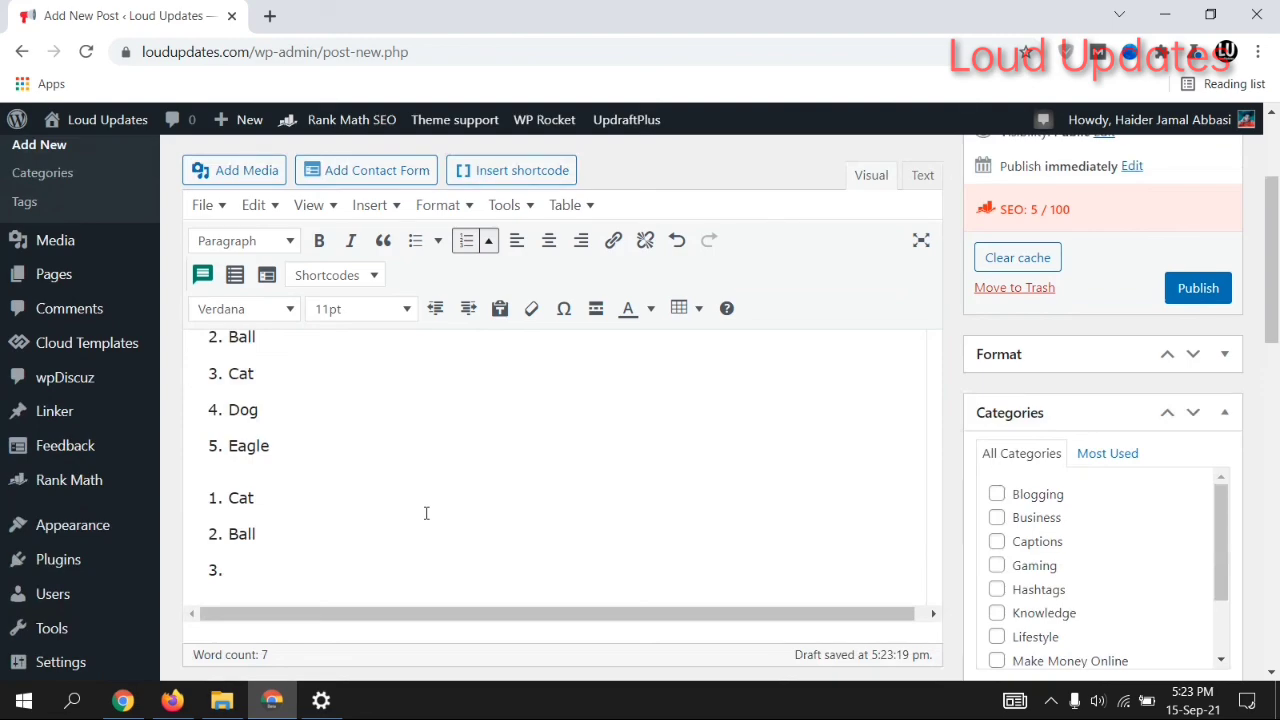